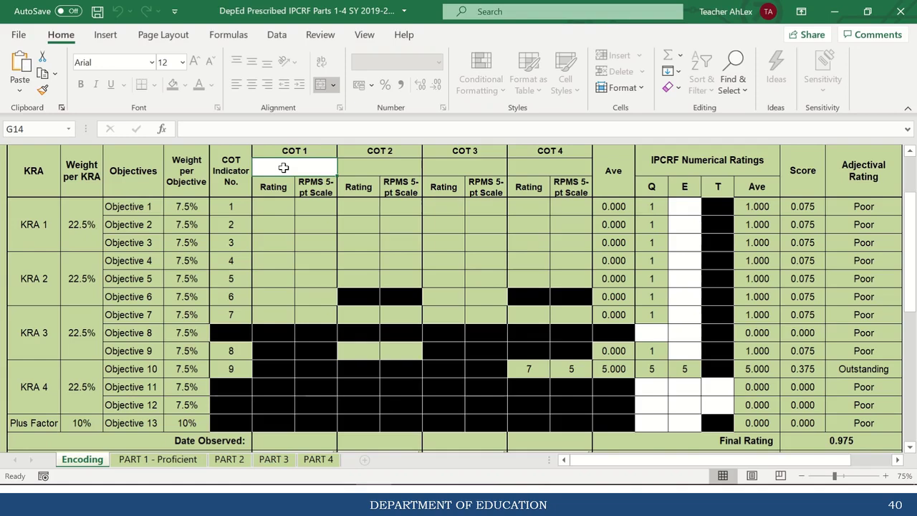
Choose Mathematics from the dropdown as the COT 1 subject taught.
left_click(300, 167)
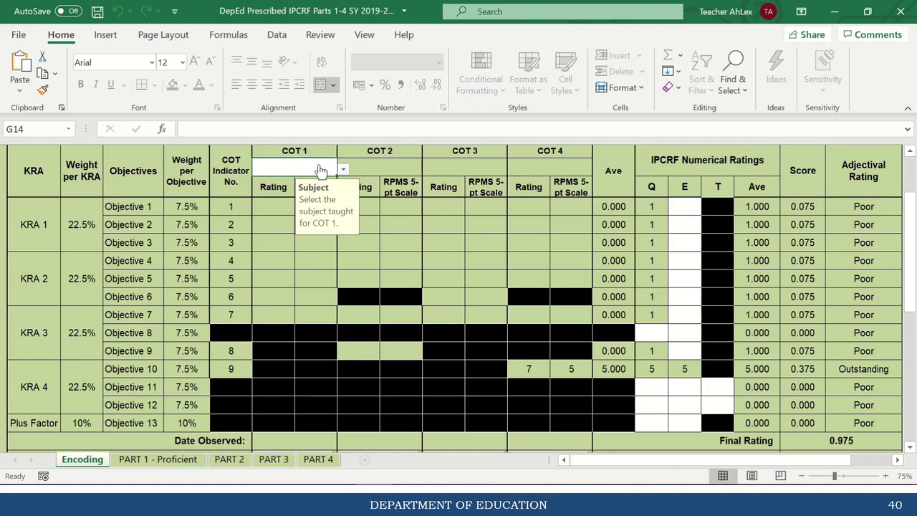
left_click(343, 169)
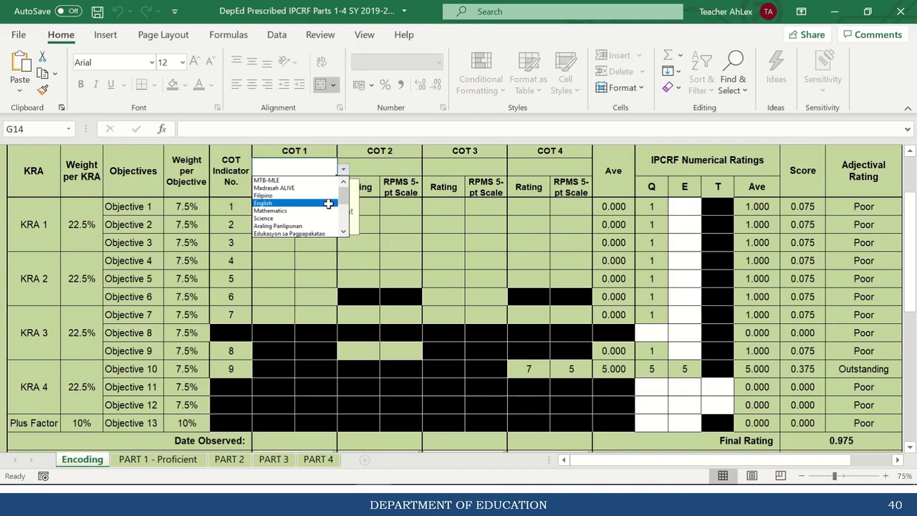
left_click(315, 210)
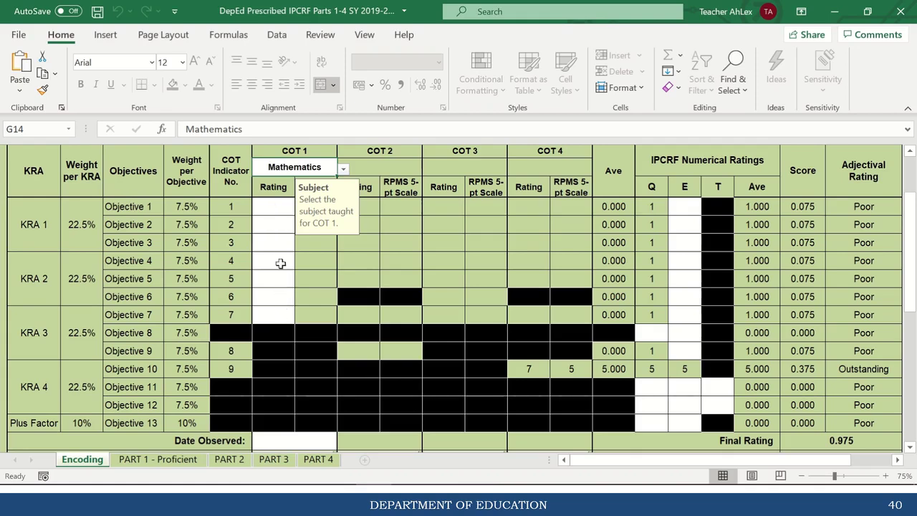
left_click(273, 210)
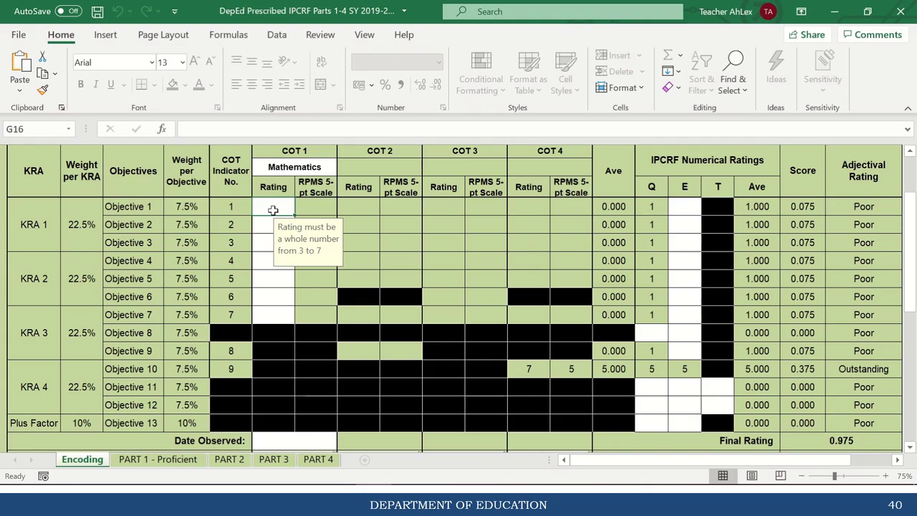
Enter COT 1 Mathematics ratings 6, 6, 5, 3, 4, 7, 7 down Objectives 1–7.
type("6")
key("Return")
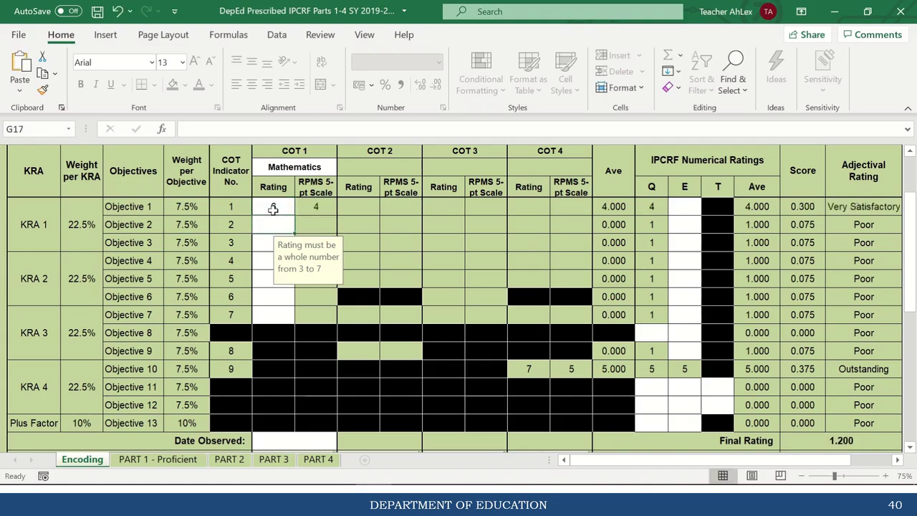
type("6")
key("Return")
type("5")
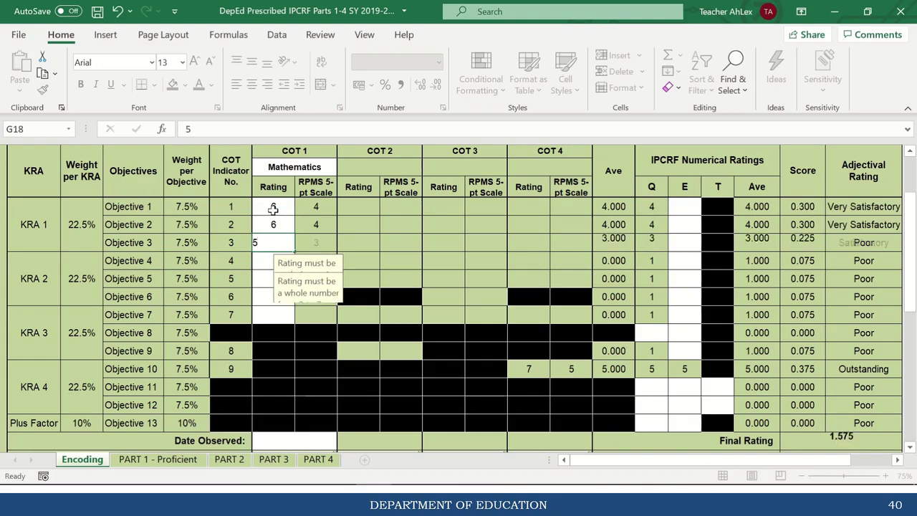
key("Return")
type("3")
key("Return")
type("4")
key("Return")
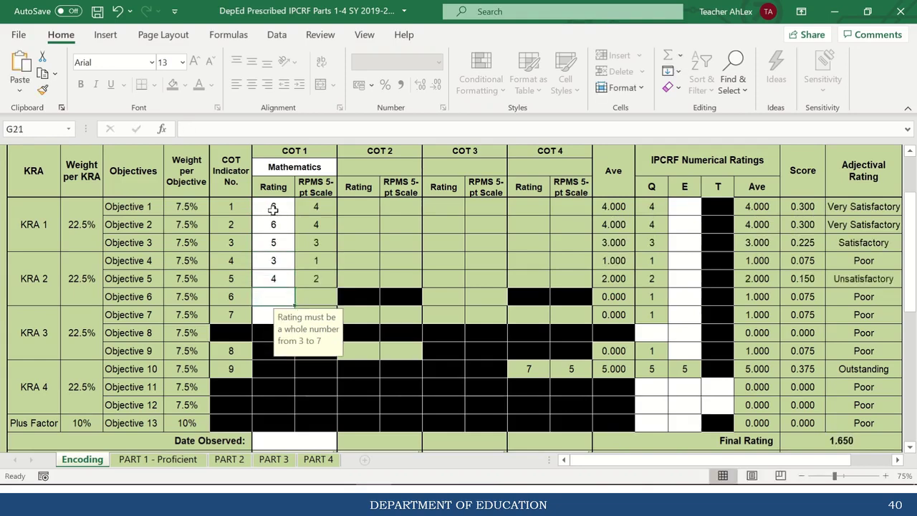
type("7")
key("Return")
type("7")
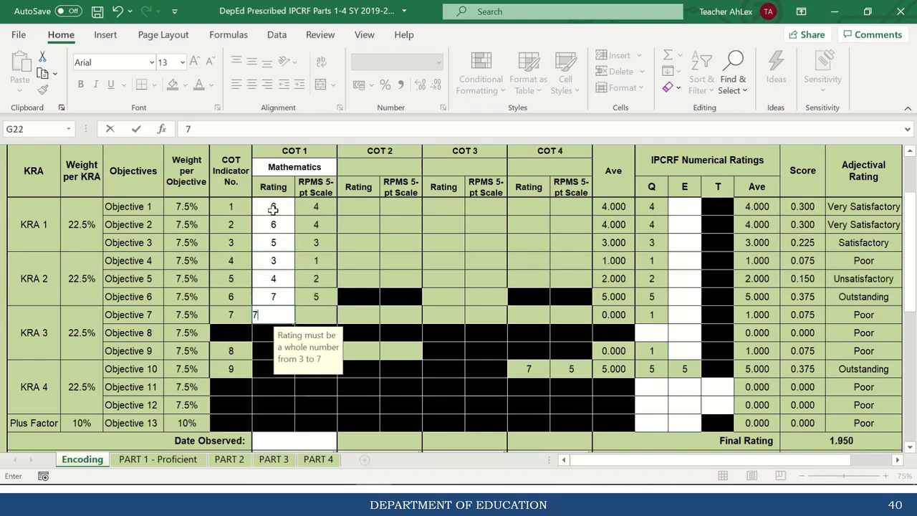
key("Return")
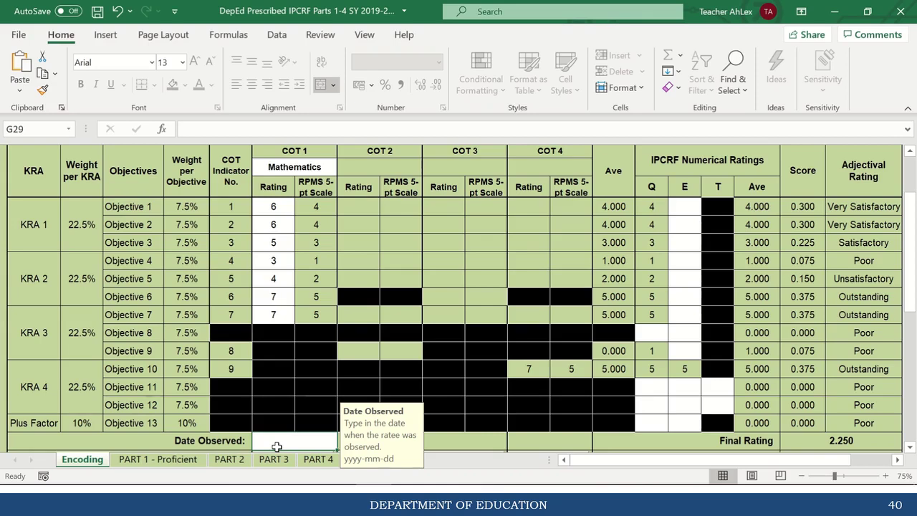
Enter 2019-06-30 as COT 1's Date Observed.
type("2019-")
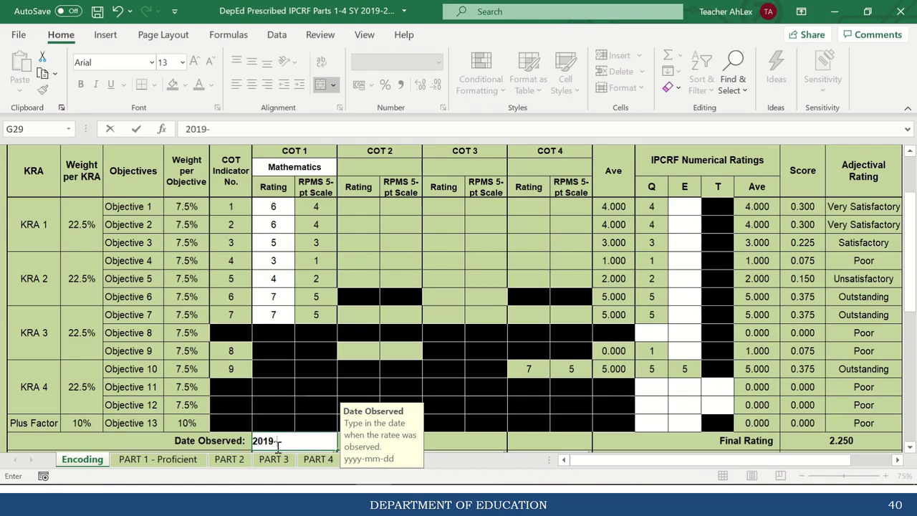
type("06-30")
key("Return")
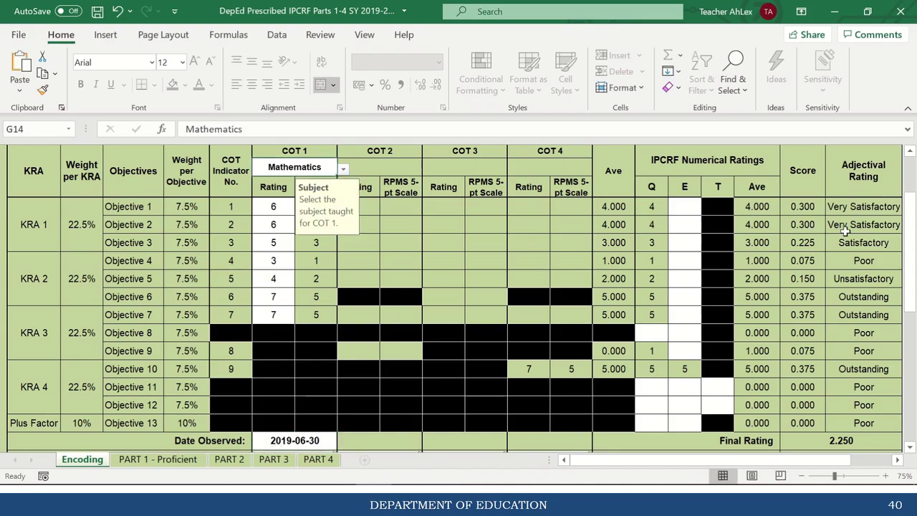
left_click_drag(912, 254, 912, 261)
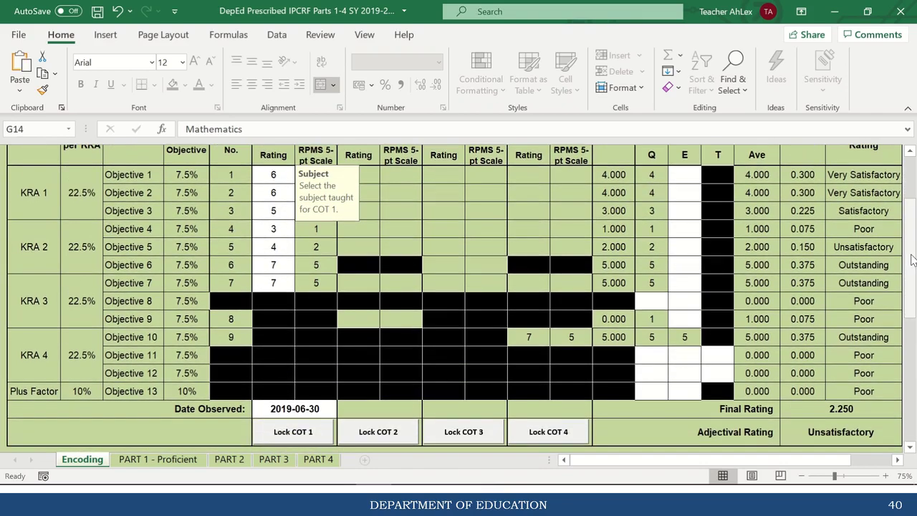
Lock COT 1 by entering and confirming the six-character rater's password.
left_click(295, 436)
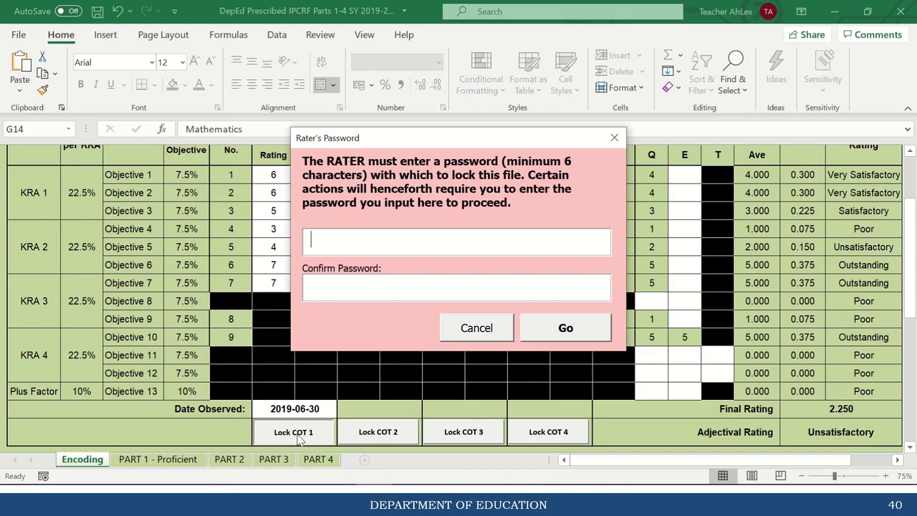
type("******")
left_click(324, 292)
type("******")
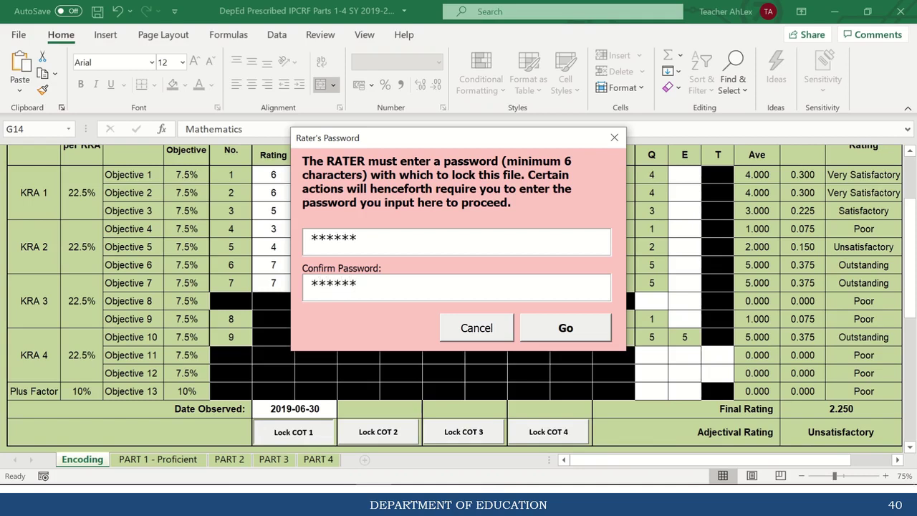
left_click(566, 331)
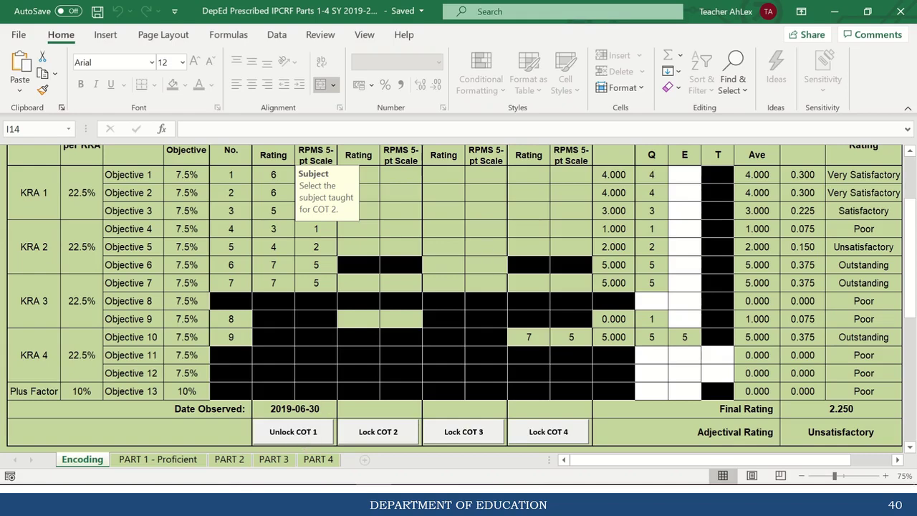
Pick English from the COT 2 subject dropdown.
left_click_drag(913, 249, 913, 242)
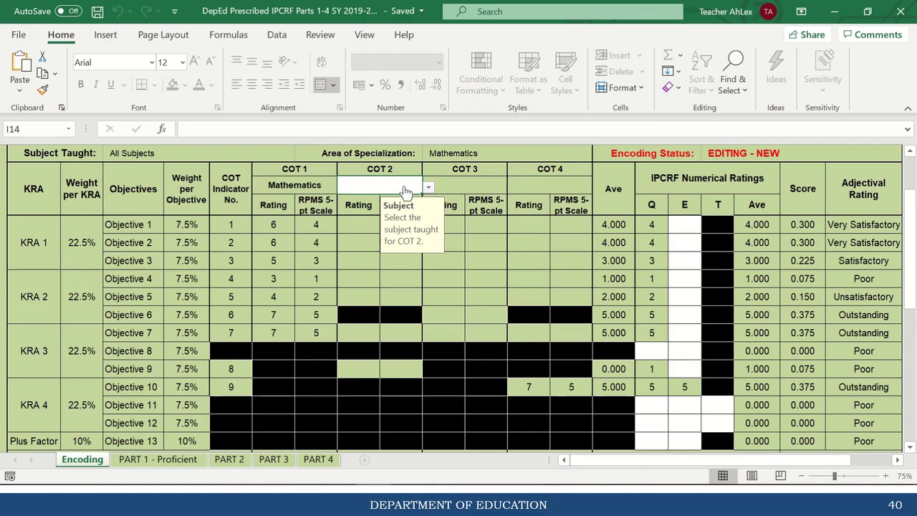
left_click(427, 187)
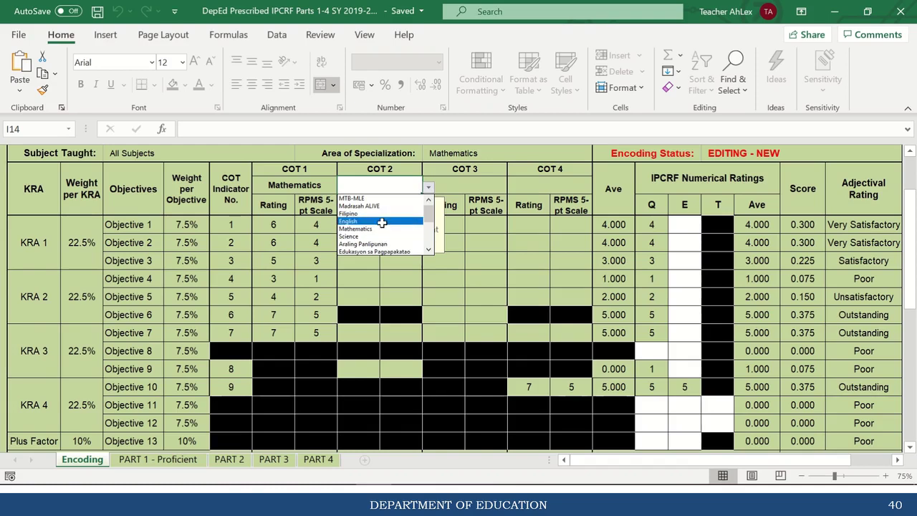
left_click(371, 221)
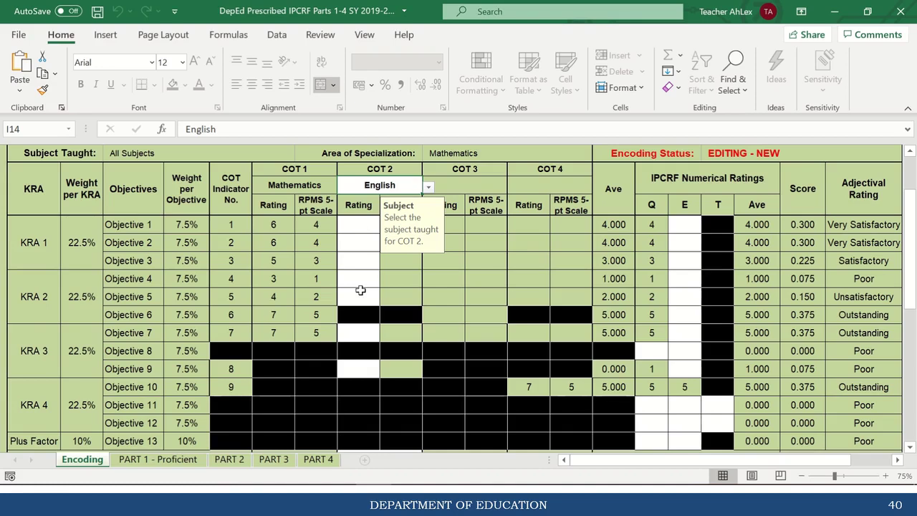
Enter COT 2 English ratings 5, 6, 7, 7, 6, 7 down the Objective rows.
left_click(359, 231)
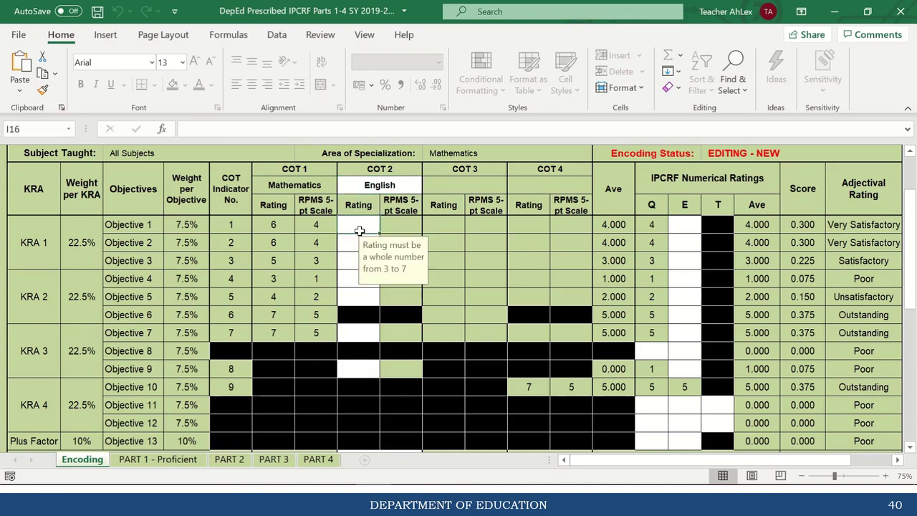
type("5")
key("Return")
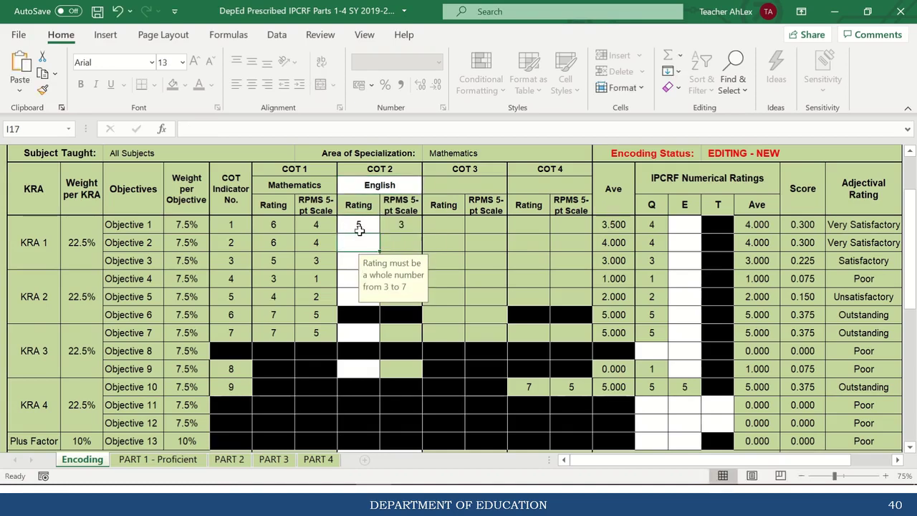
type("6")
key("Return")
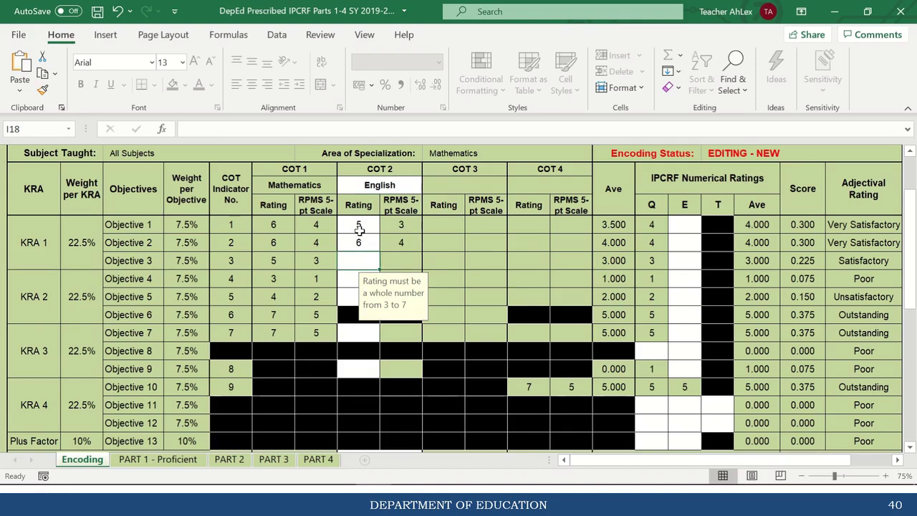
type("7")
key("Return")
type("7")
key("Return")
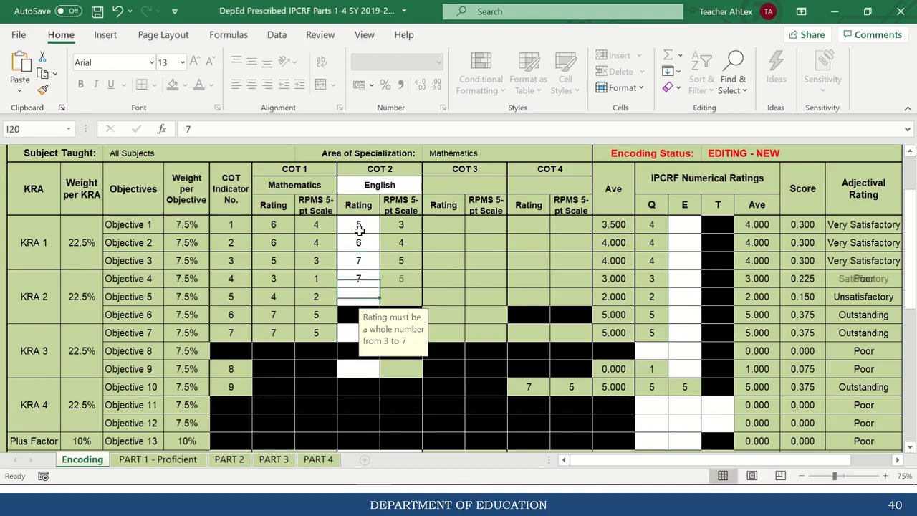
type("6")
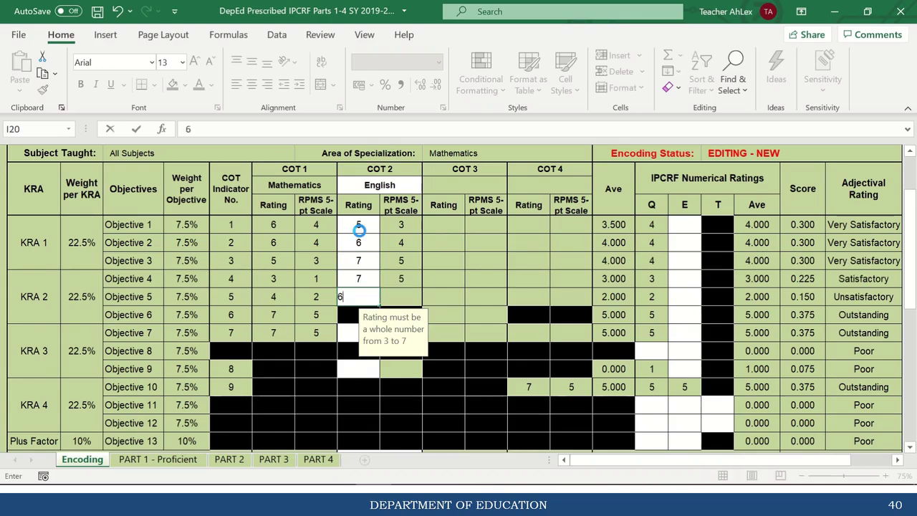
key("Return")
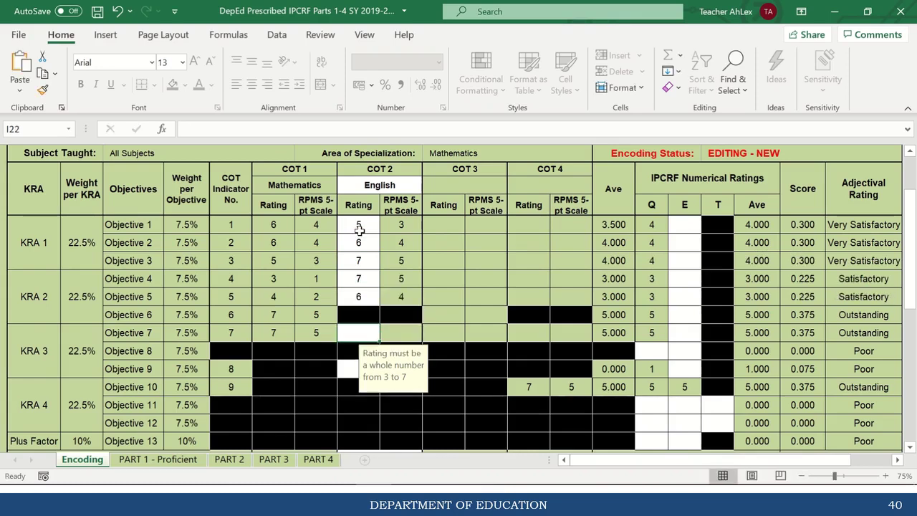
type("7")
key("Return")
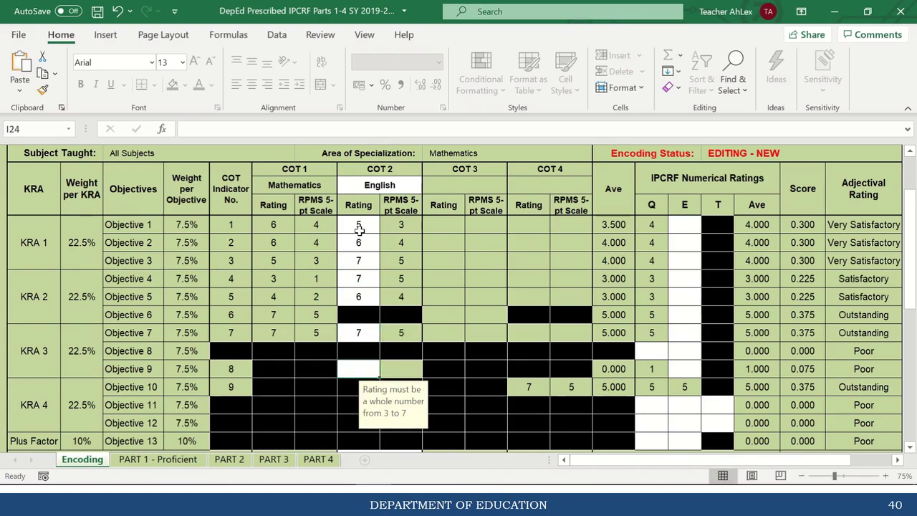
key("Return")
key("Return")
key("shift+Return")
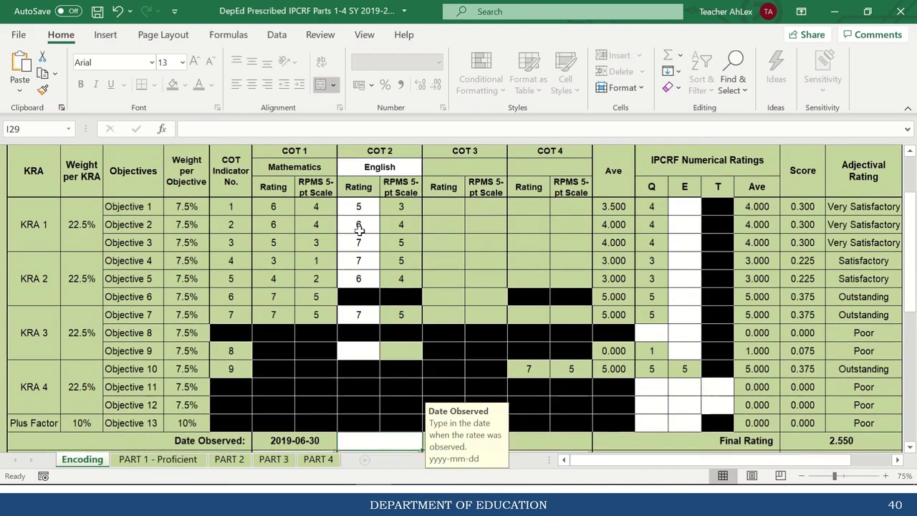
Rate Objective 9 at 6 for COT 2 and record 2019-08-10 as Date Observed.
left_click(360, 350)
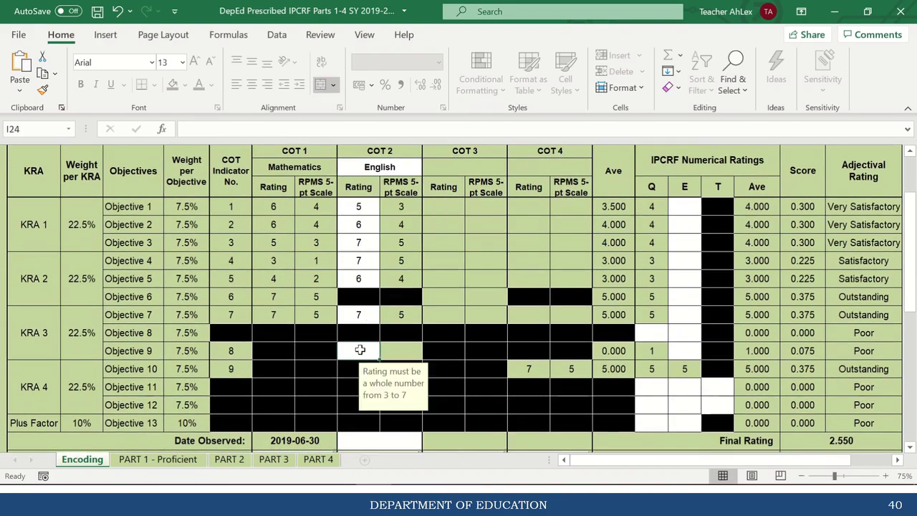
type("6")
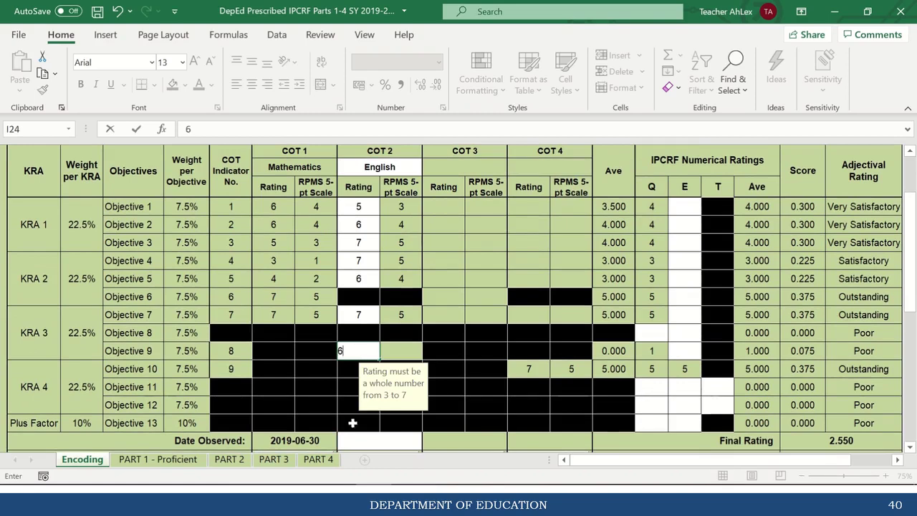
left_click(366, 440)
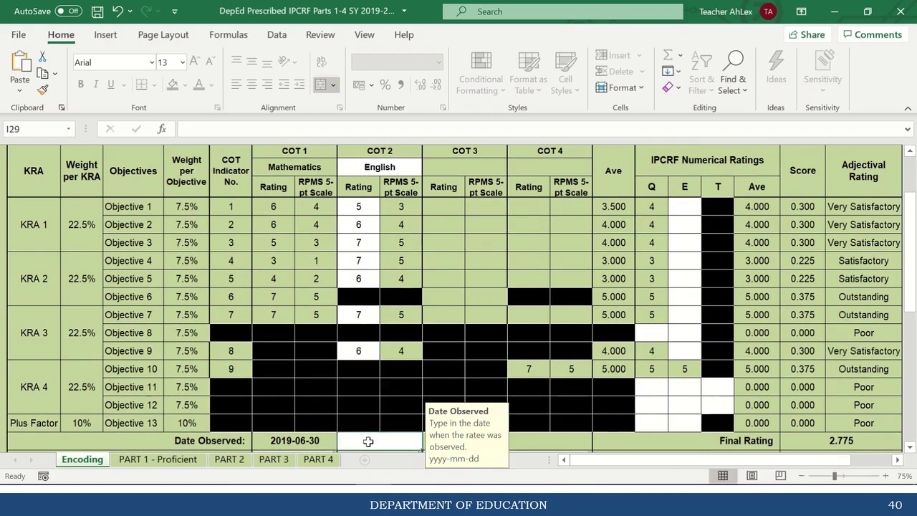
type("20")
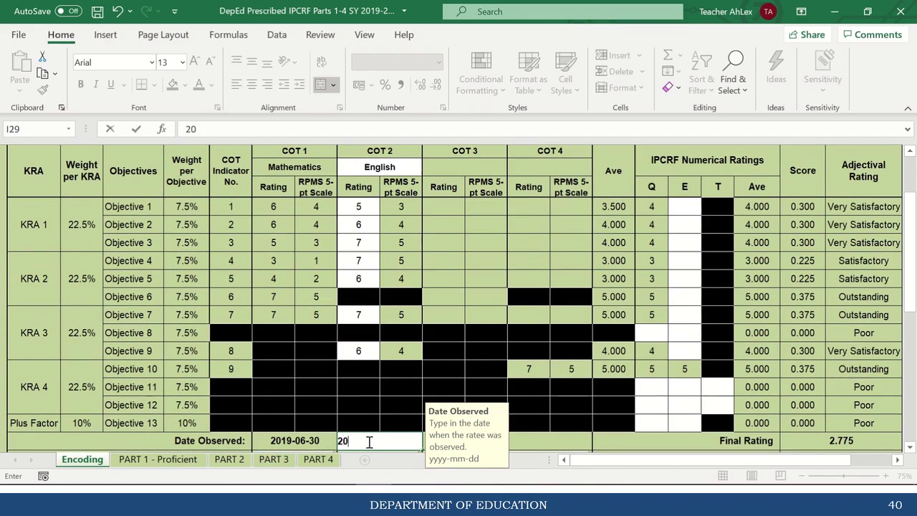
type("19-08-10")
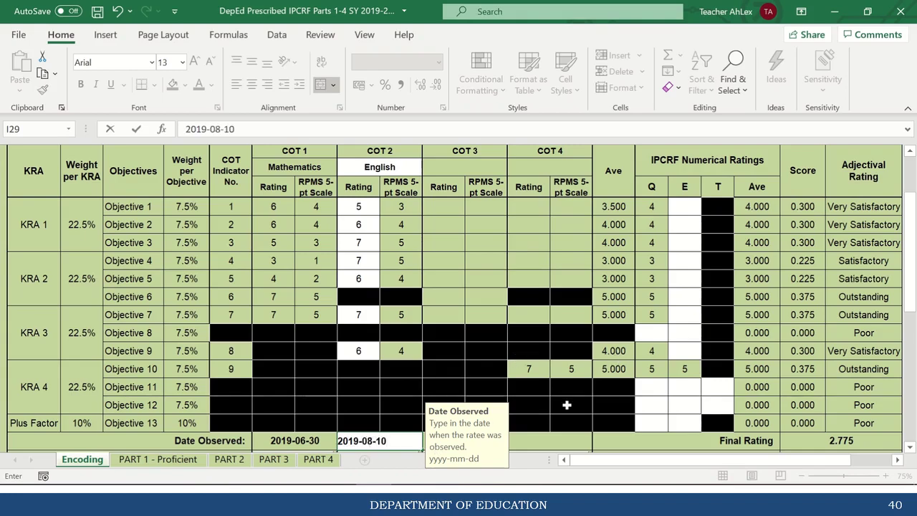
key("Return")
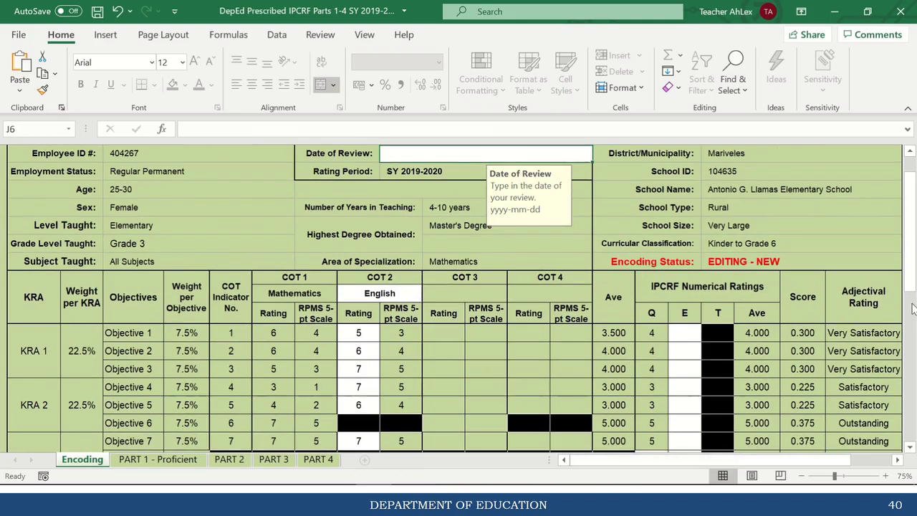
left_click_drag(913, 247, 914, 272)
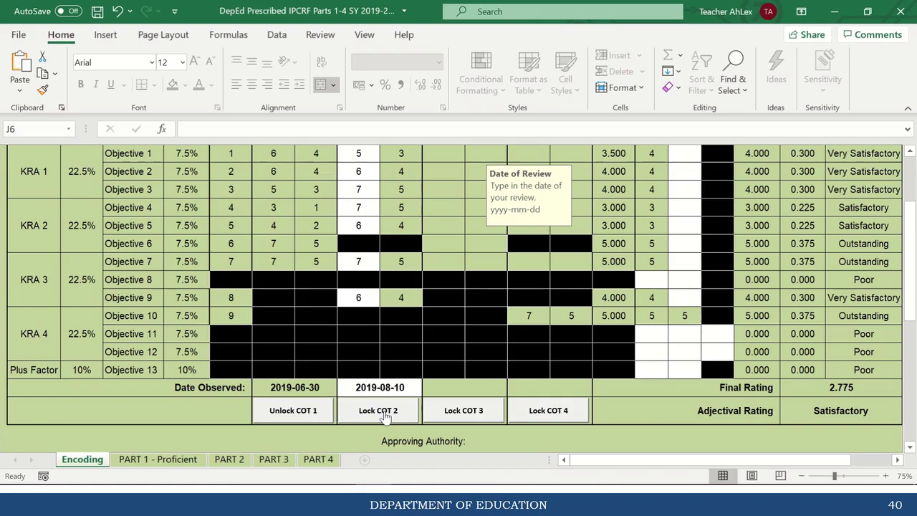
Lock the COT 2 English ratings using the rater's password.
left_click(383, 410)
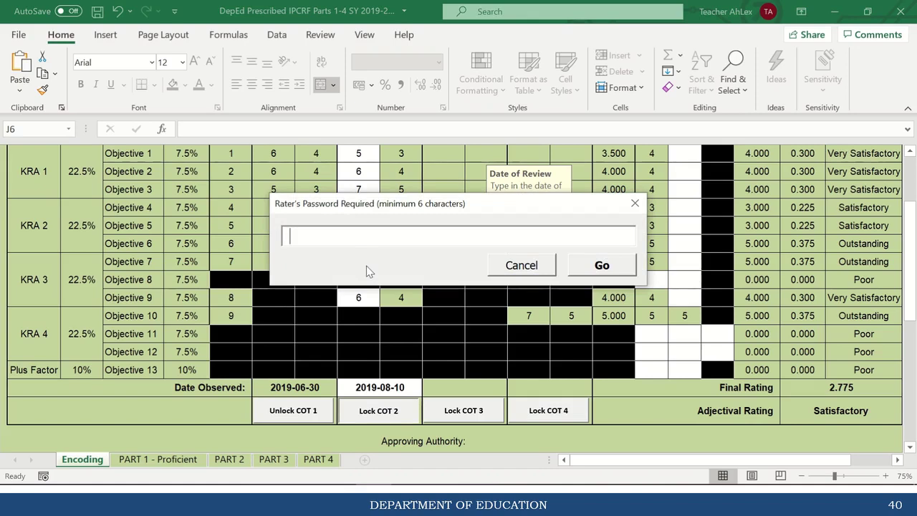
type("******")
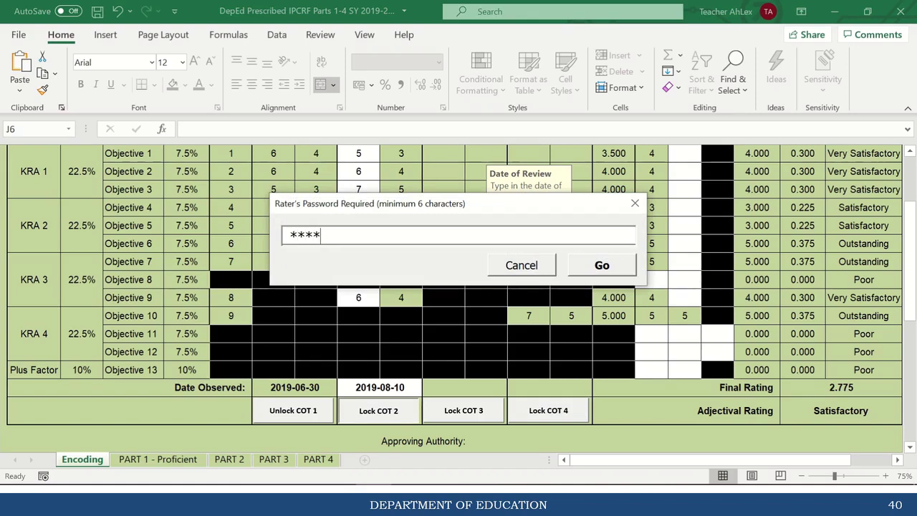
left_click(614, 266)
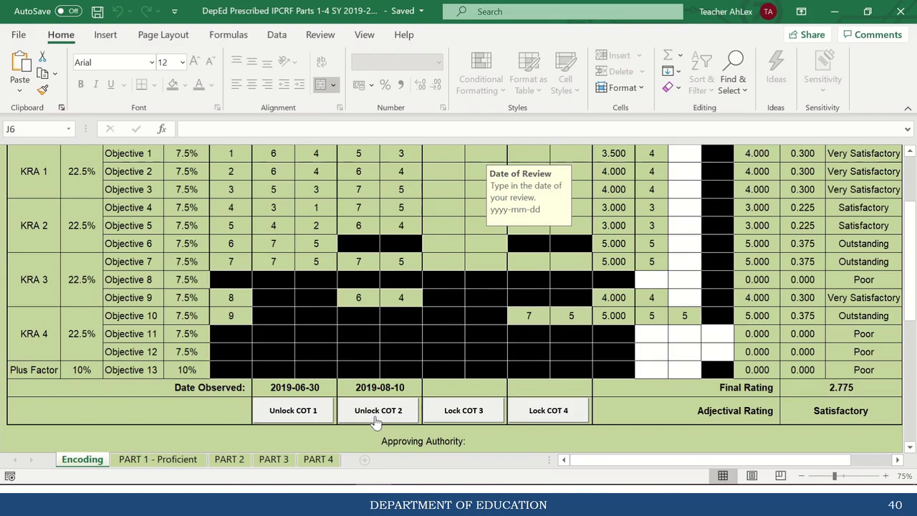
left_click_drag(910, 265, 909, 254)
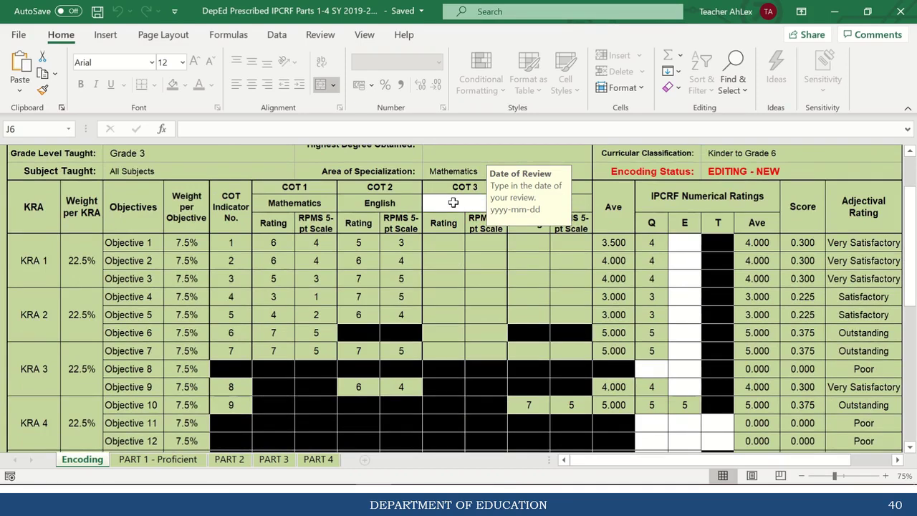
Set the COT 3 subject taught to Science.
left_click(457, 204)
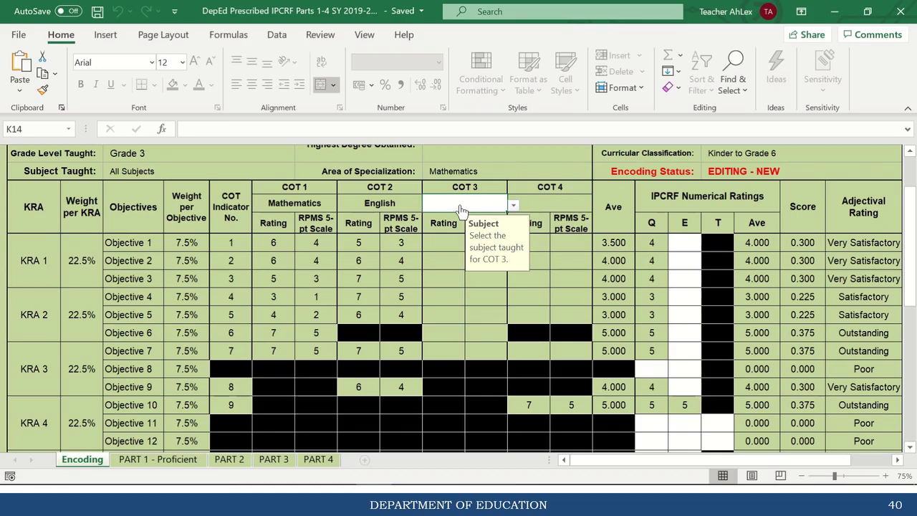
left_click(512, 204)
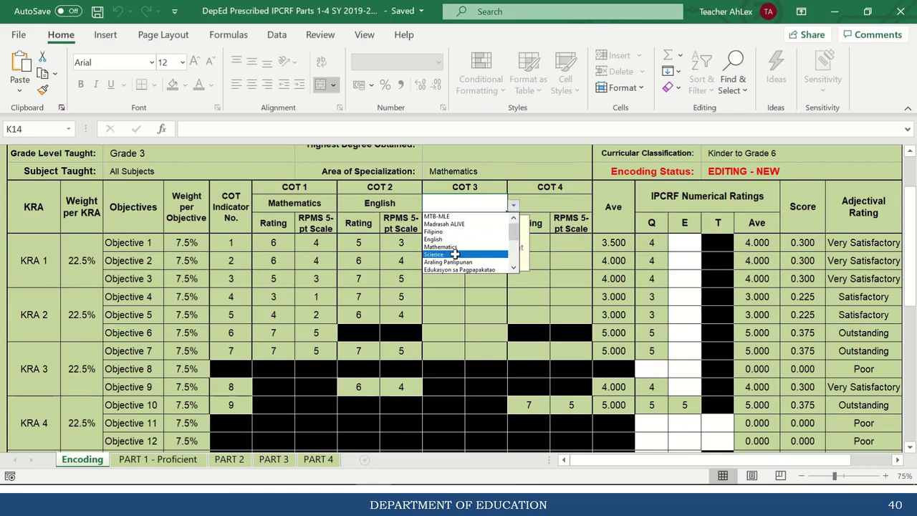
left_click(455, 254)
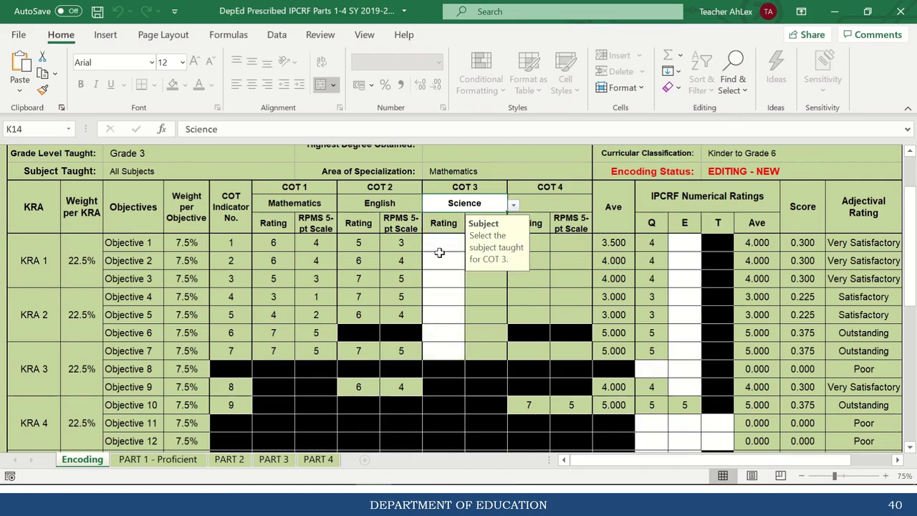
Enter COT 3 ratings 5, 5, 6, 7, 7, 7, 7 and observation date 2019-11-27.
left_click(438, 247)
type("5")
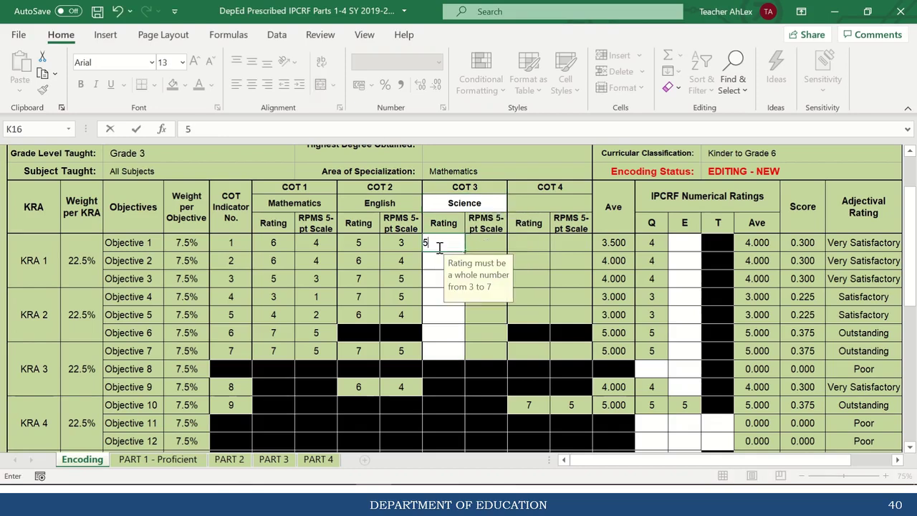
key("Return")
type("5")
key("Return")
type("6")
key("Return")
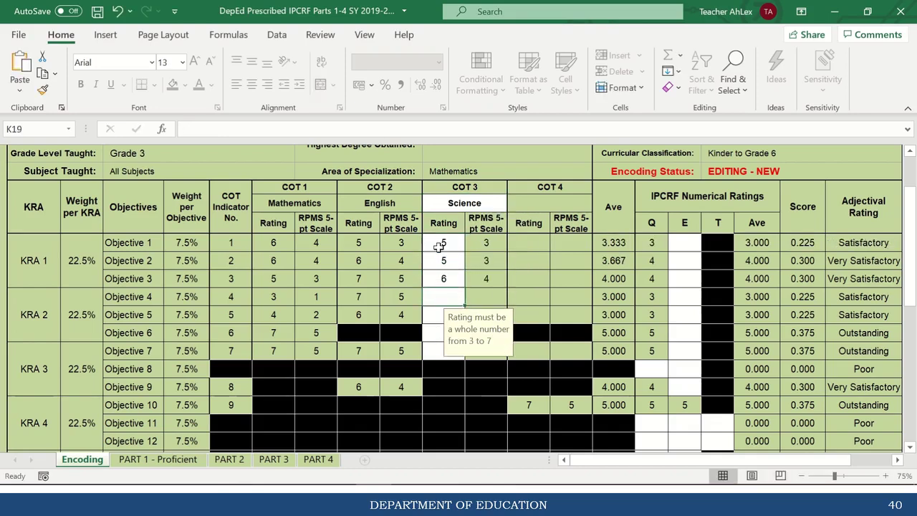
type("7")
key("Return")
type("7")
key("Return")
type("7")
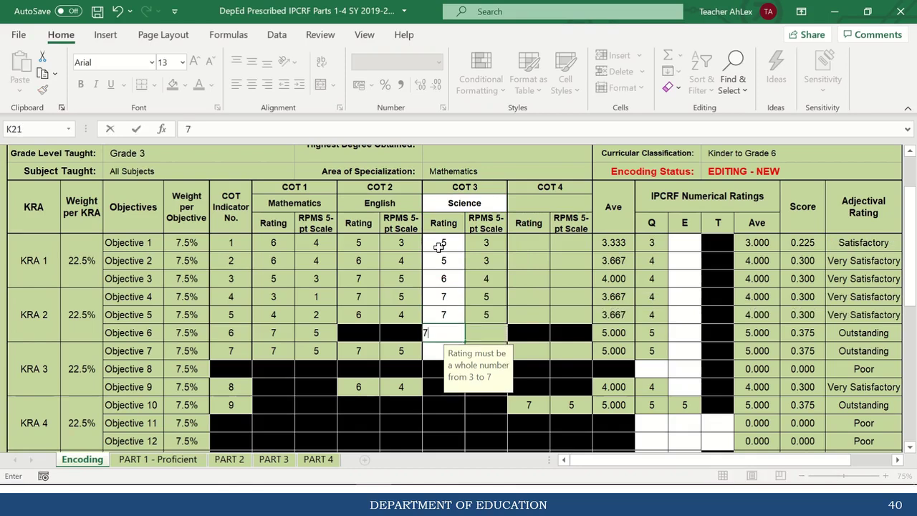
key("Return")
type("7")
key("Return")
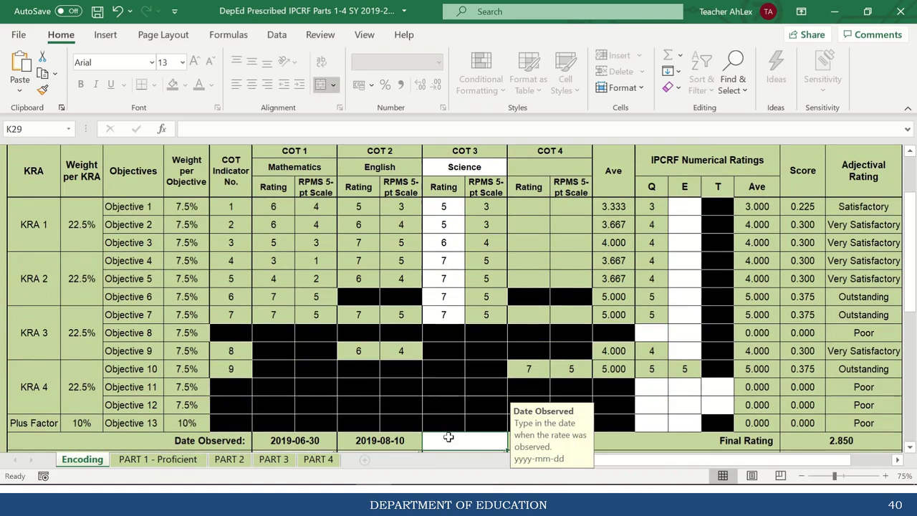
type("20")
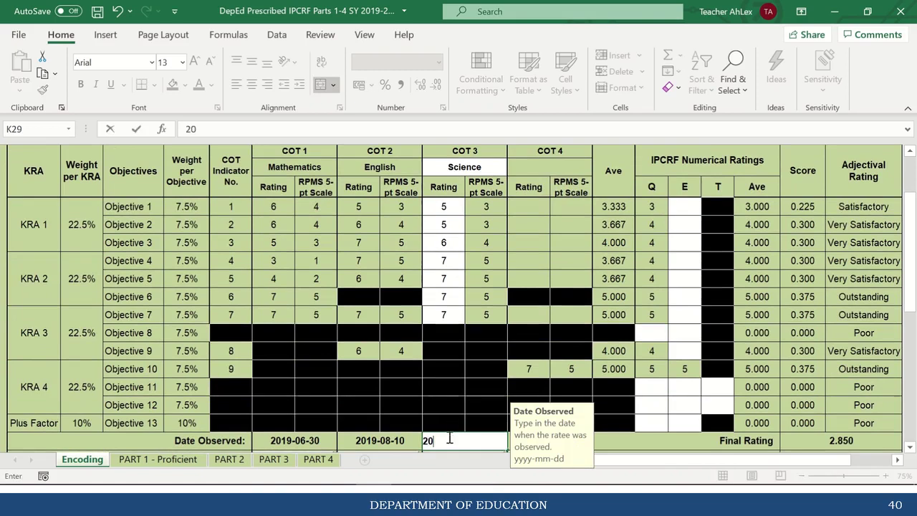
type("19-11-27")
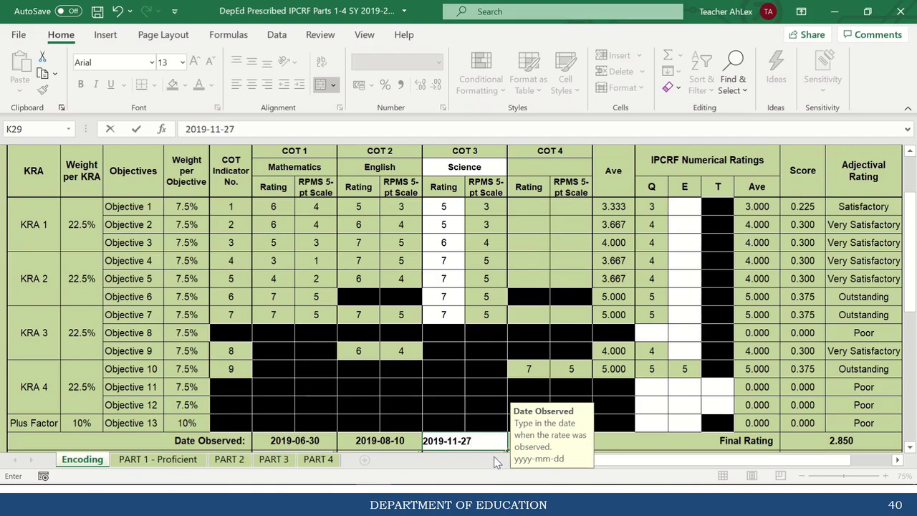
key("Return")
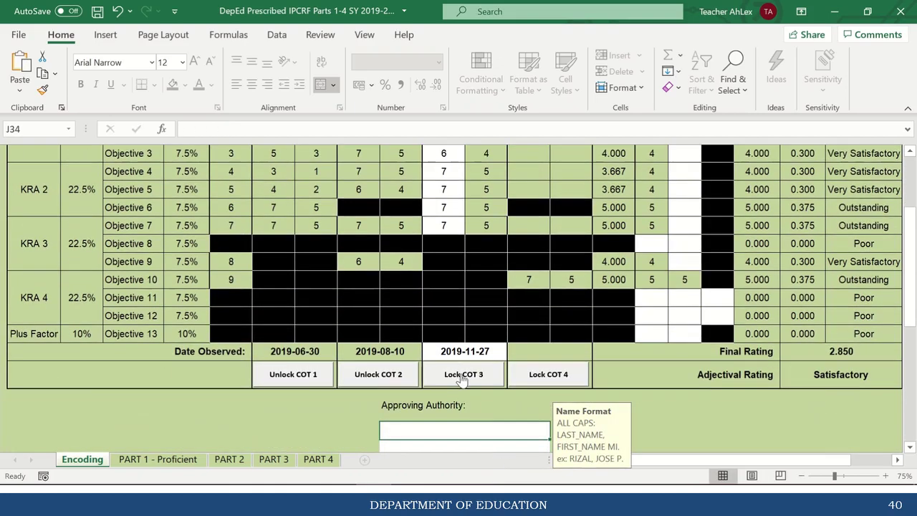
Lock the COT 3 Science ratings with the rater's password.
left_click(462, 375)
type("*****")
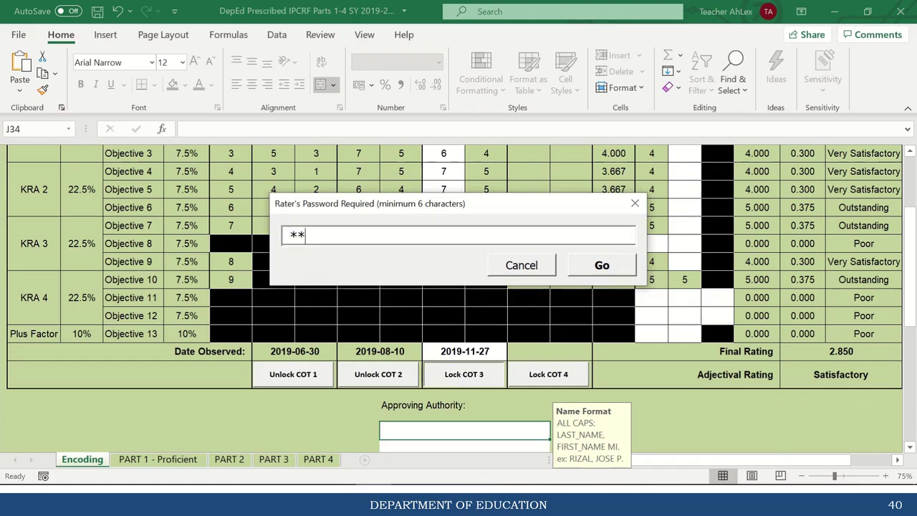
type("*")
left_click(601, 265)
left_click(601, 267)
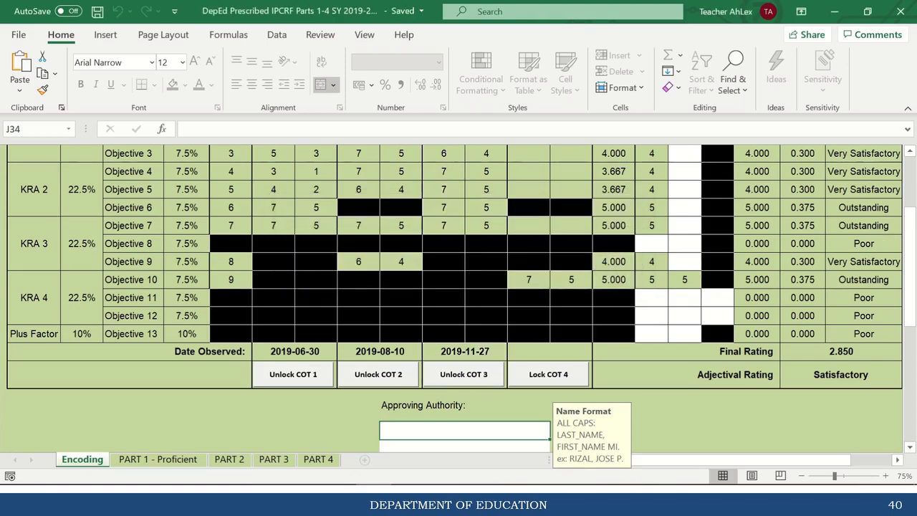
left_click_drag(908, 266, 908, 258)
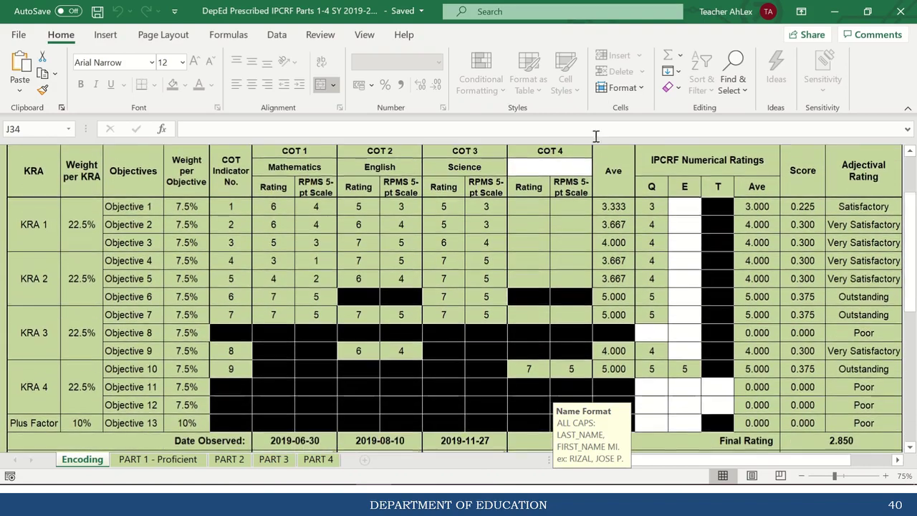
Set the COT 4 subject taught to Mathematics.
left_click(564, 167)
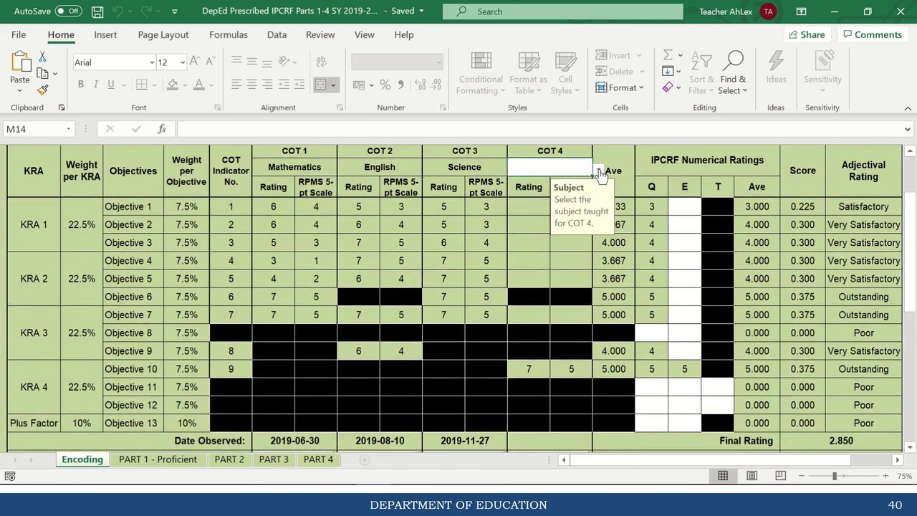
left_click(599, 172)
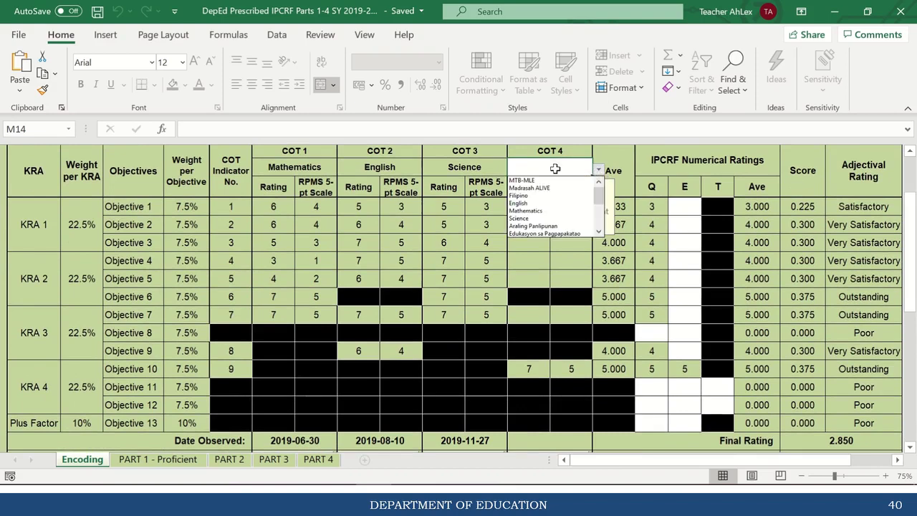
left_click(545, 211)
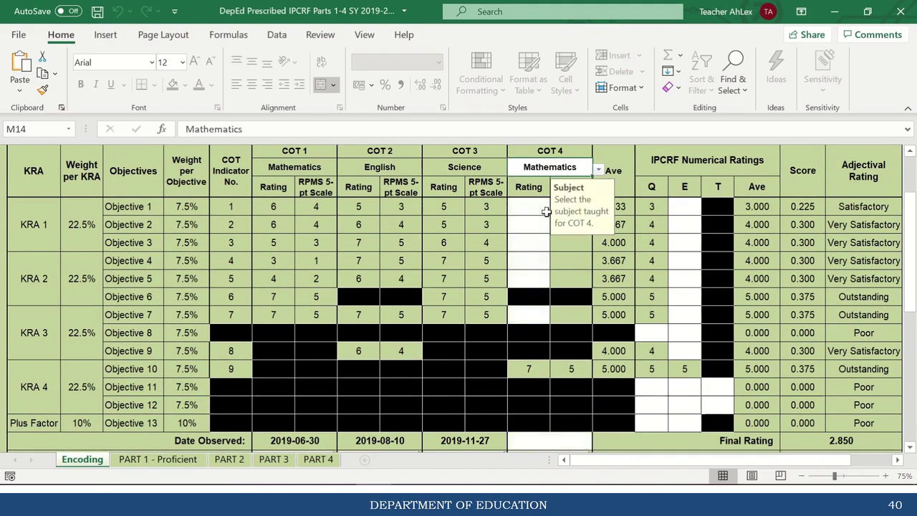
Enter COT 4 ratings 7, 7, 6, 7, 6, 7 and type 2020-01-17 as Date Observed.
left_click(534, 210)
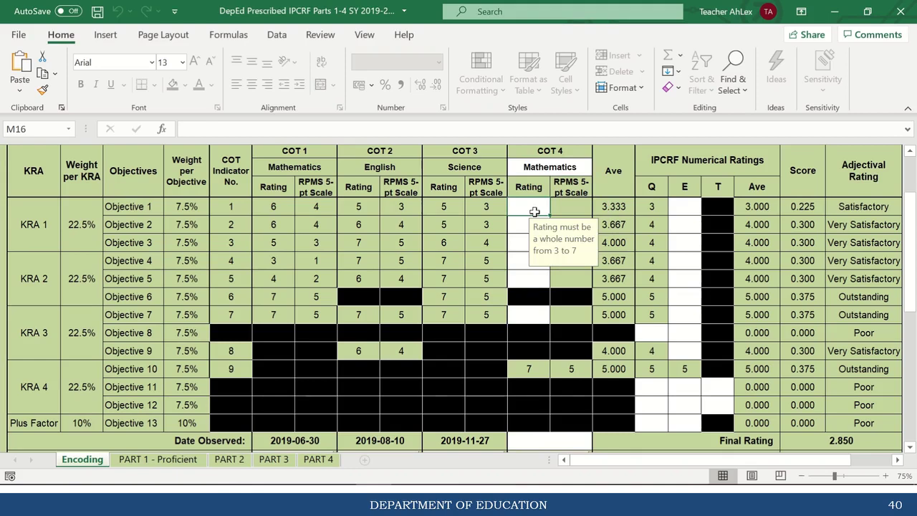
type("7")
key("Return")
type("7")
key("Return")
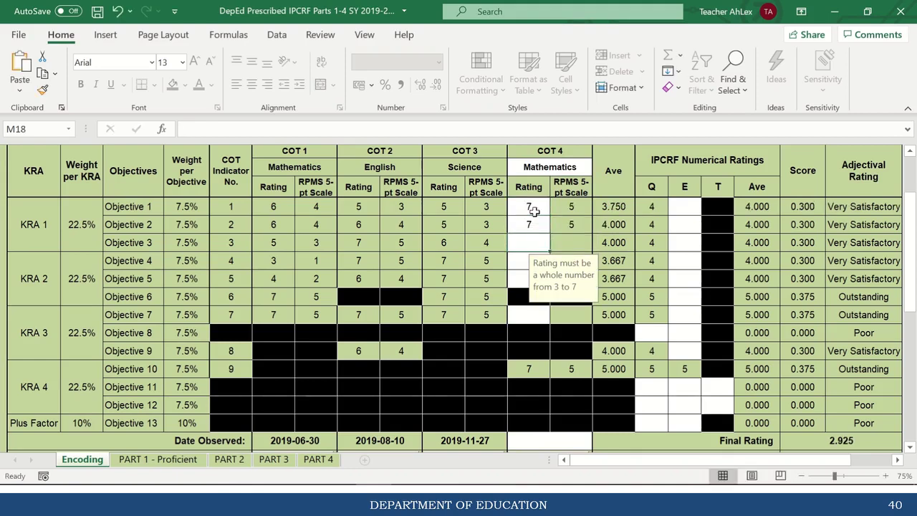
type("6")
key("Return")
type("7")
key("Return")
type("6")
key("Return")
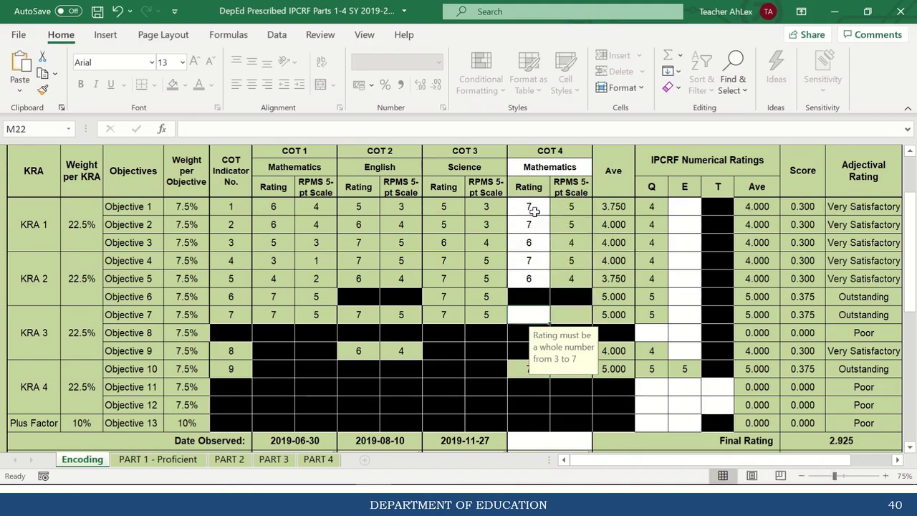
type("7")
key("Return")
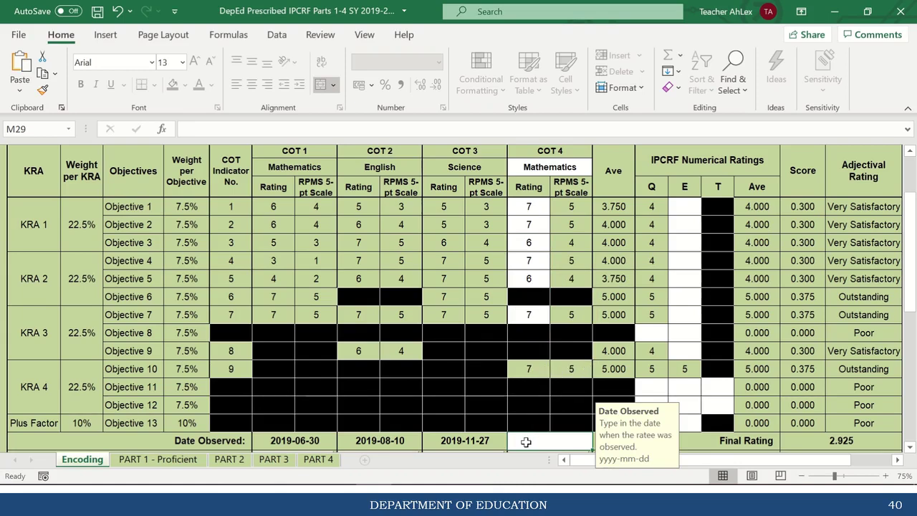
type("202")
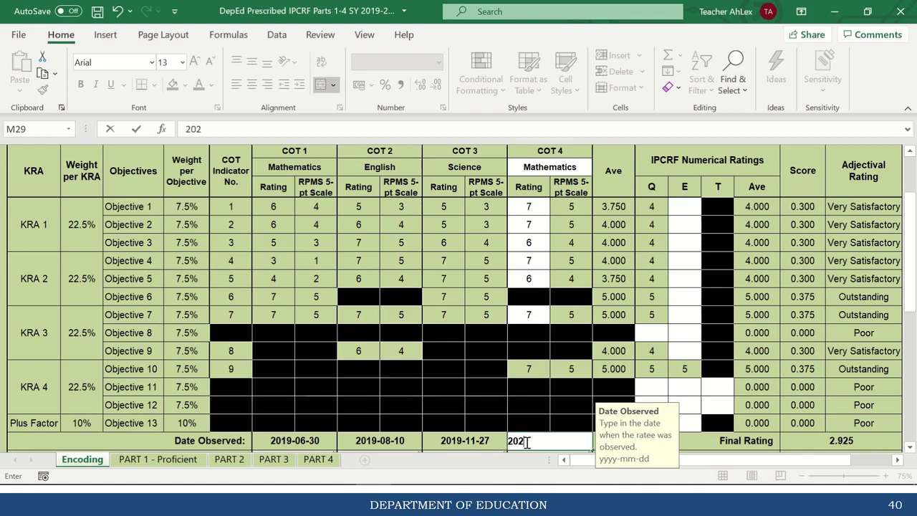
type("0-01-17")
Confirm 2020-01-17 as COT 4's observation date, then lock COT 4 by entering the rater's password.
key("Return")
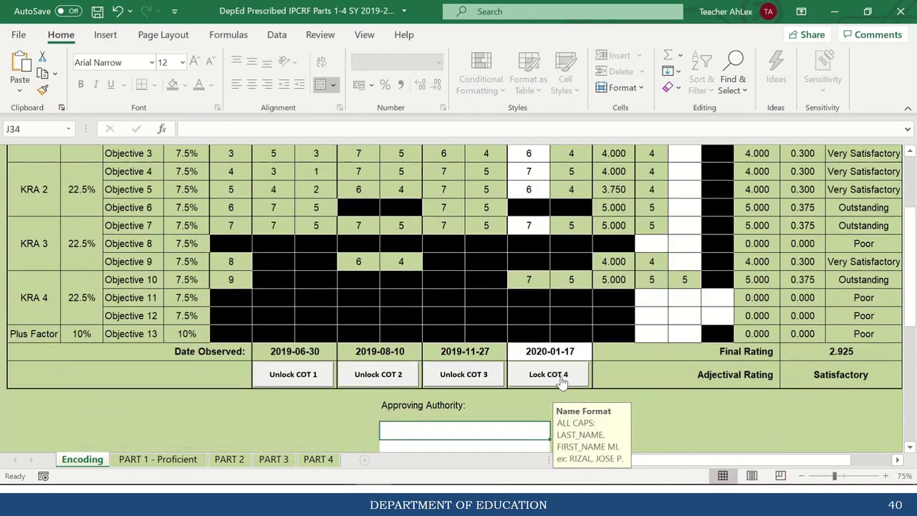
left_click(562, 378)
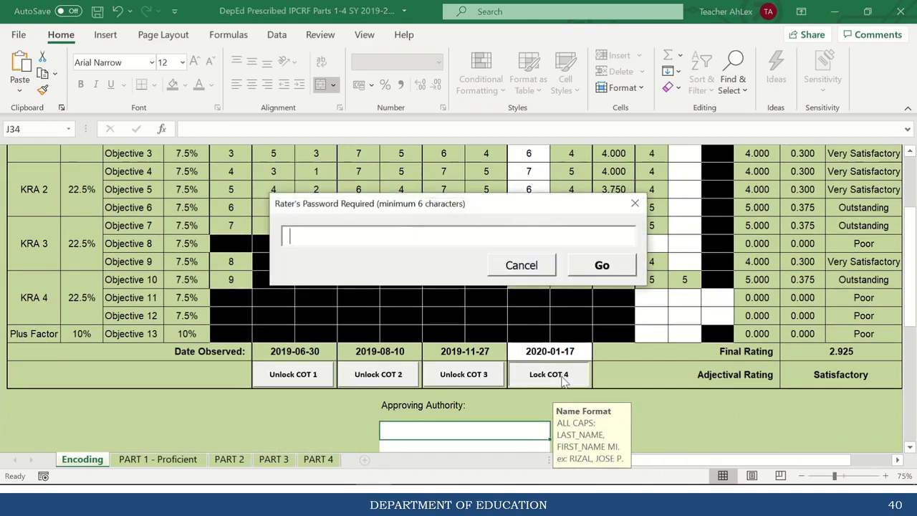
type("******")
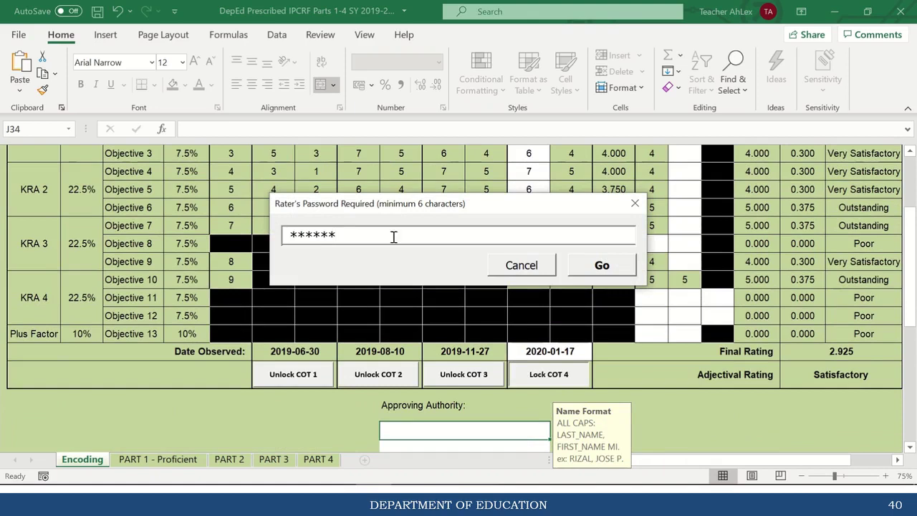
left_click(603, 266)
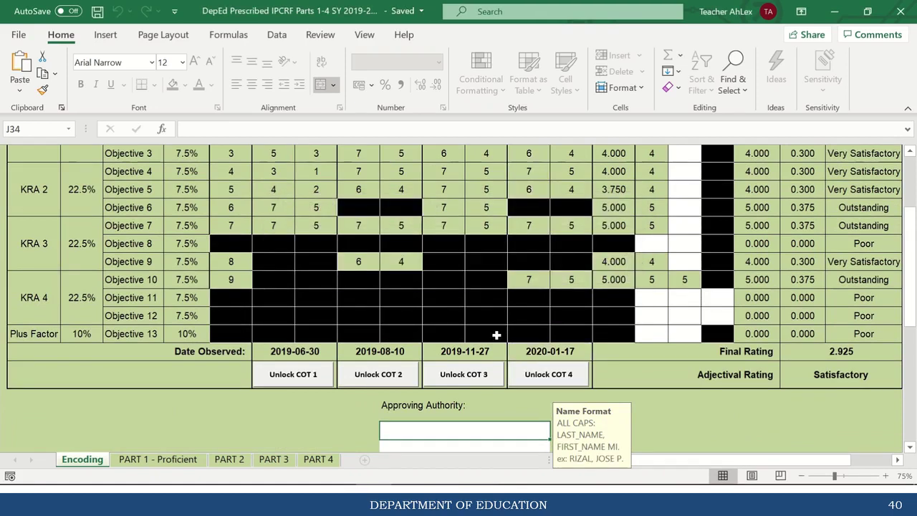
left_click_drag(912, 318, 913, 300)
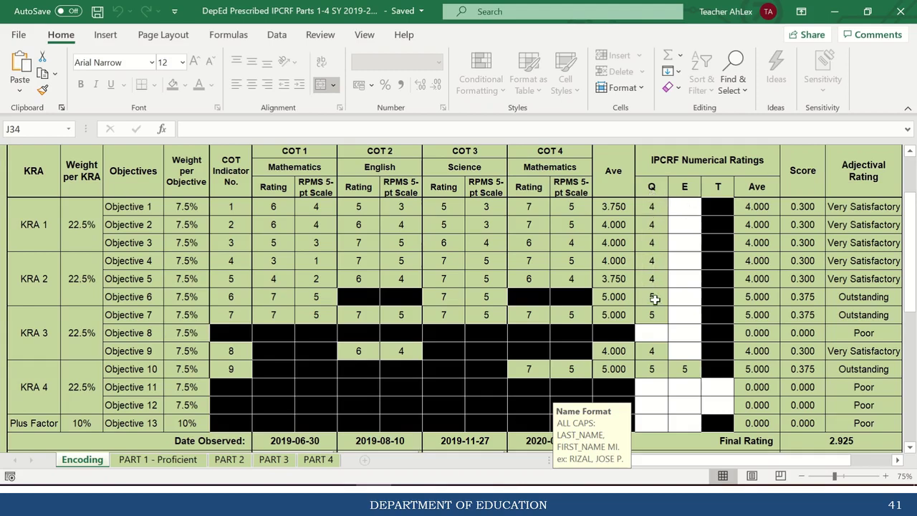
left_click(652, 331)
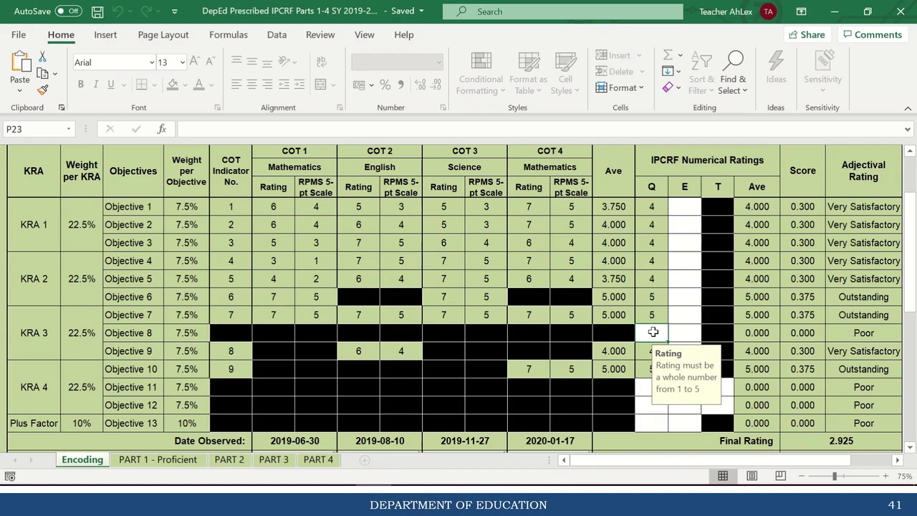
Enter Q ratings of 5, 4, 5 and 4 for Objectives 8, 11, 12 and 13.
type("5")
key("Return")
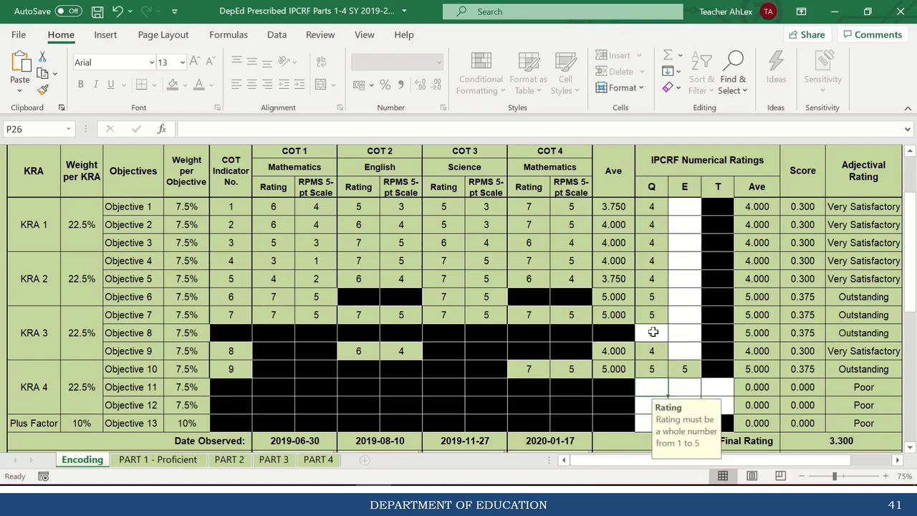
type("4")
key("Return")
type("5")
key("Return")
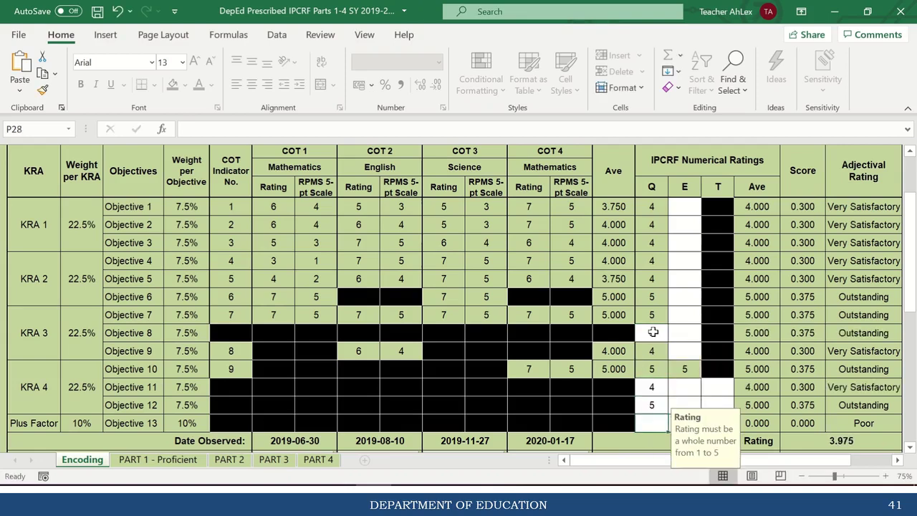
type("4")
key("Return")
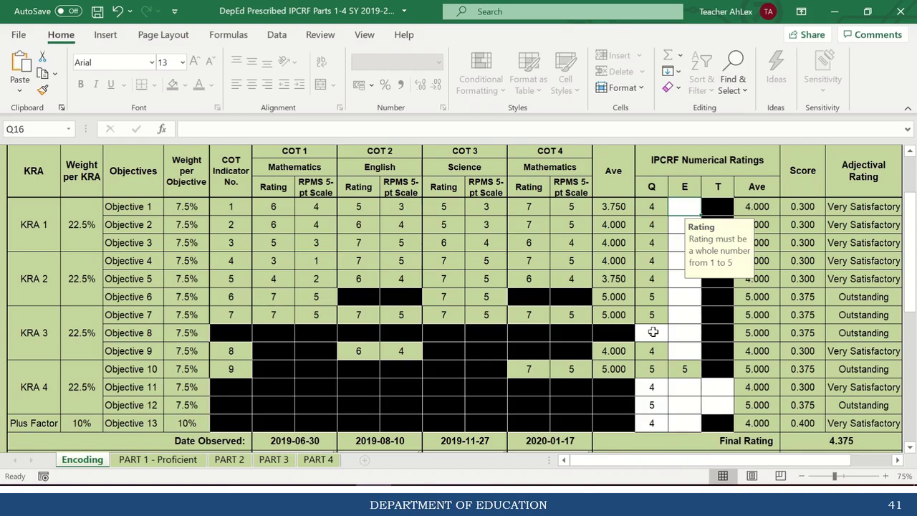
Enter E ratings 5, 5, 3, 4, 5, 4 for Objectives 1 through 6.
type("5")
key("Return")
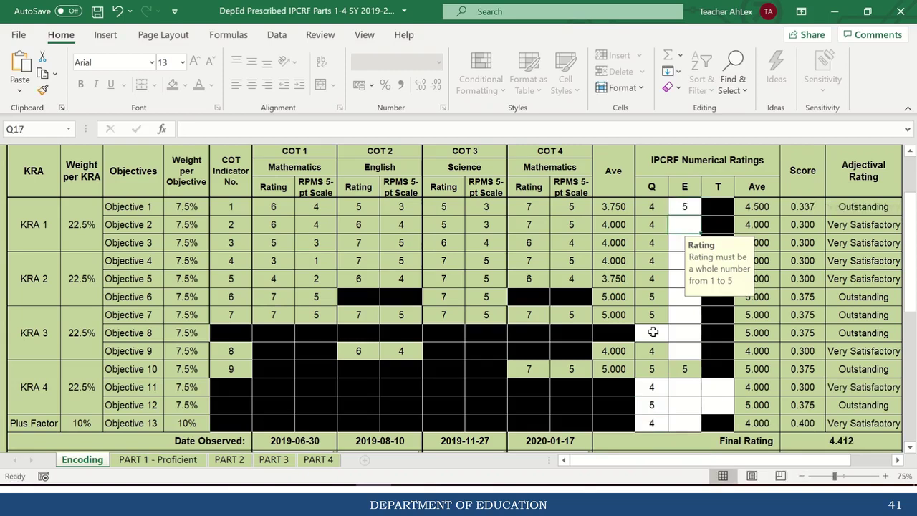
type("5")
key("Return")
type("3")
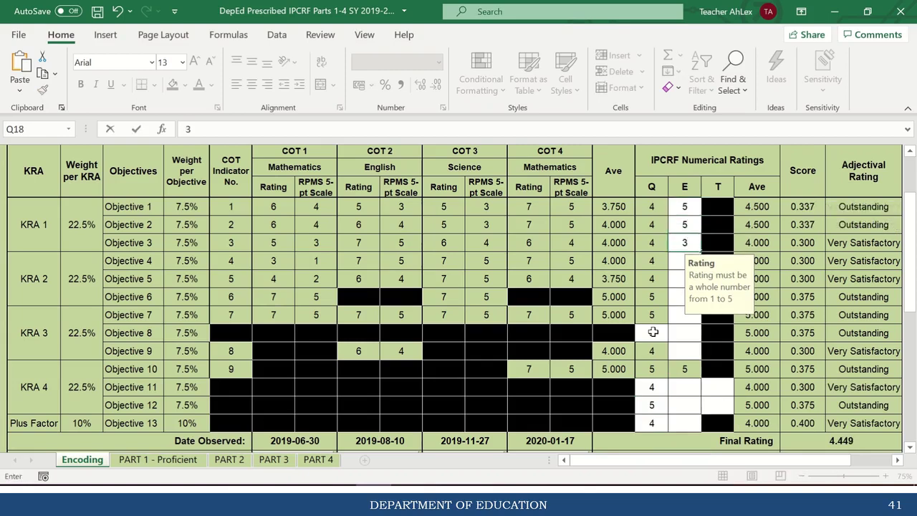
key("Return")
type("4")
key("Return")
type("5")
key("Return")
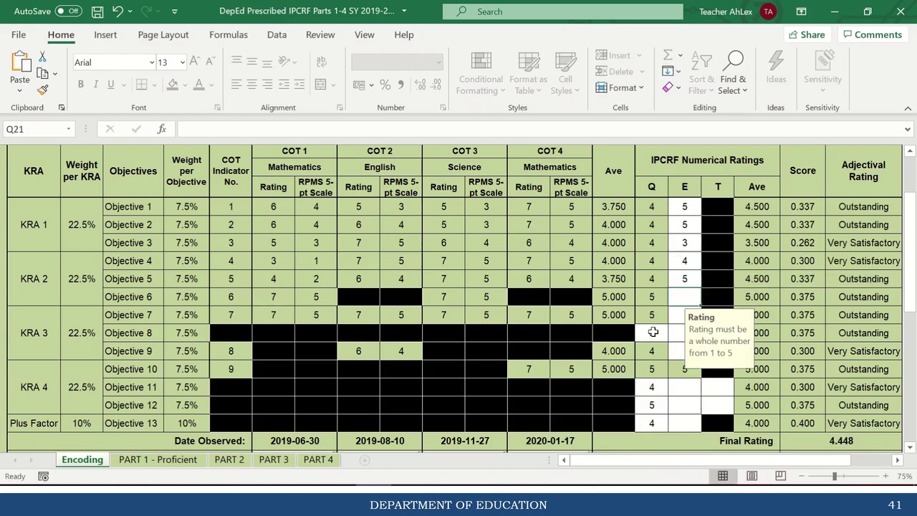
type("4")
key("Return")
Enter E ratings 5, 3, 4, 5, 5 for Objectives 7 through 11, and 5 for Objective 12.
type("5")
key("Return")
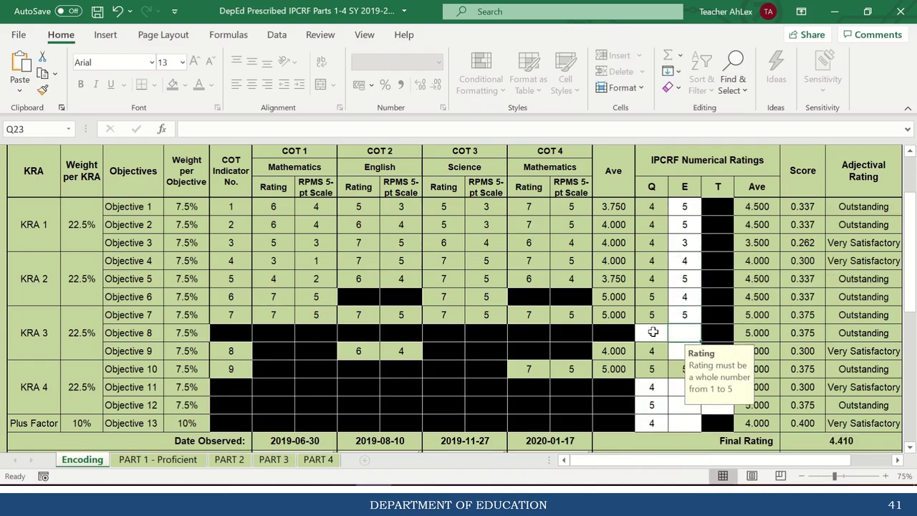
type("3")
key("Return")
type("4")
key("Return")
type("5")
key("Return")
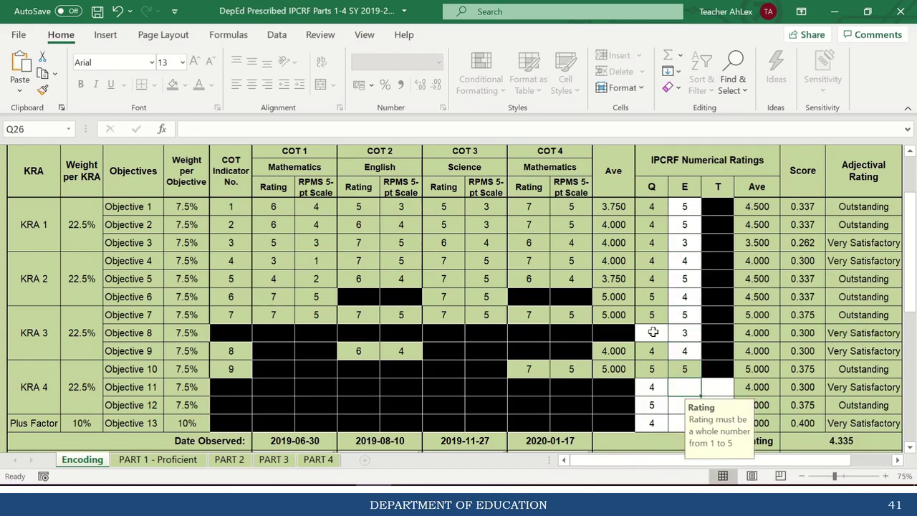
type("5")
key("Return")
type("5")
key("Return")
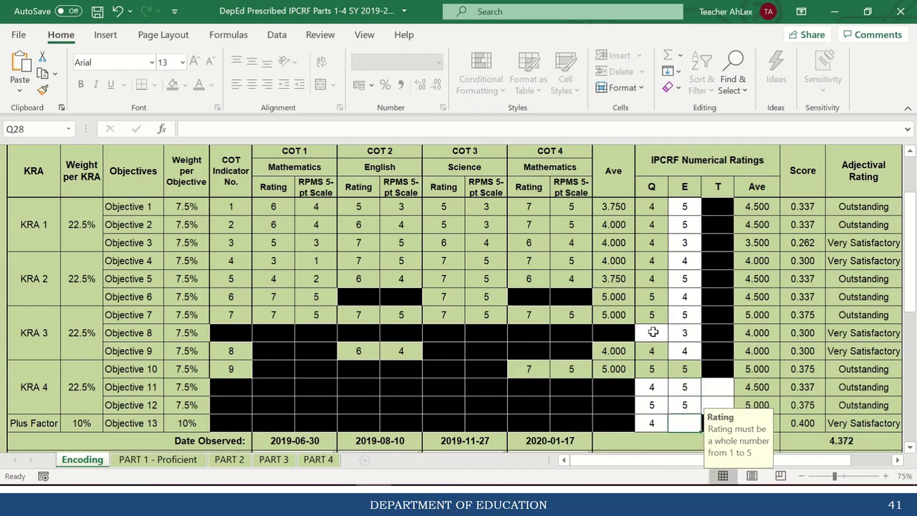
type("5")
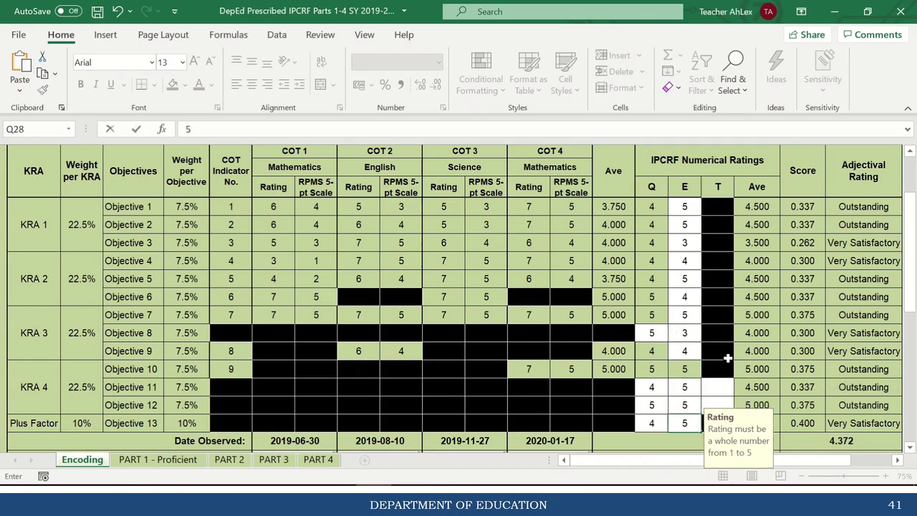
left_click(717, 388)
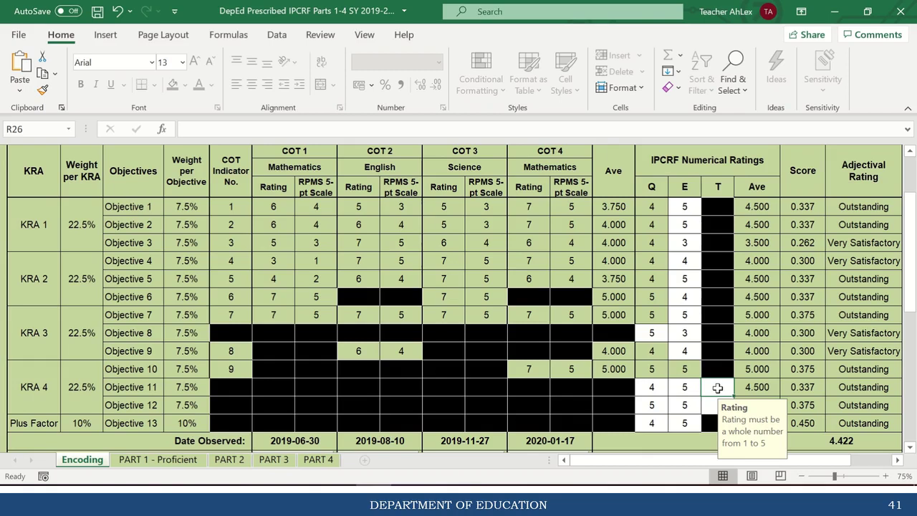
Enter a T rating of 5 for Objective 11 and type 5 for Objective 12.
type("5")
key("Return")
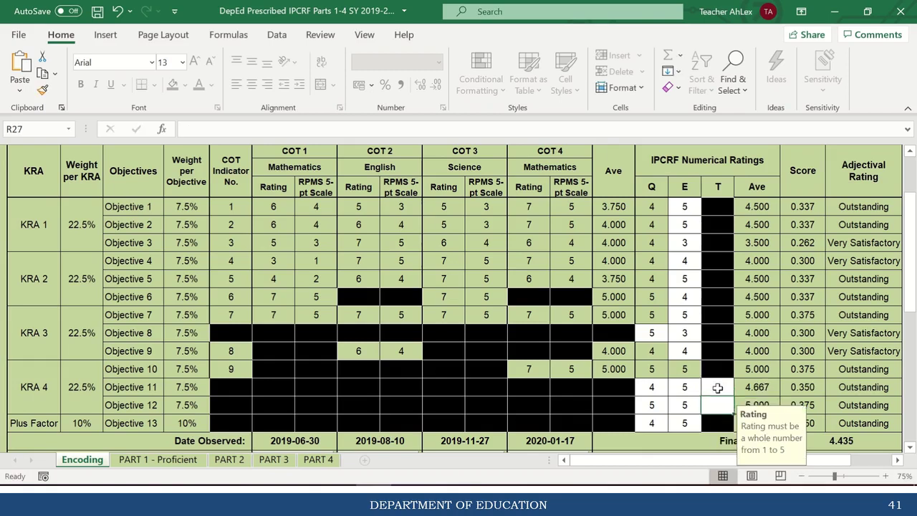
type("5")
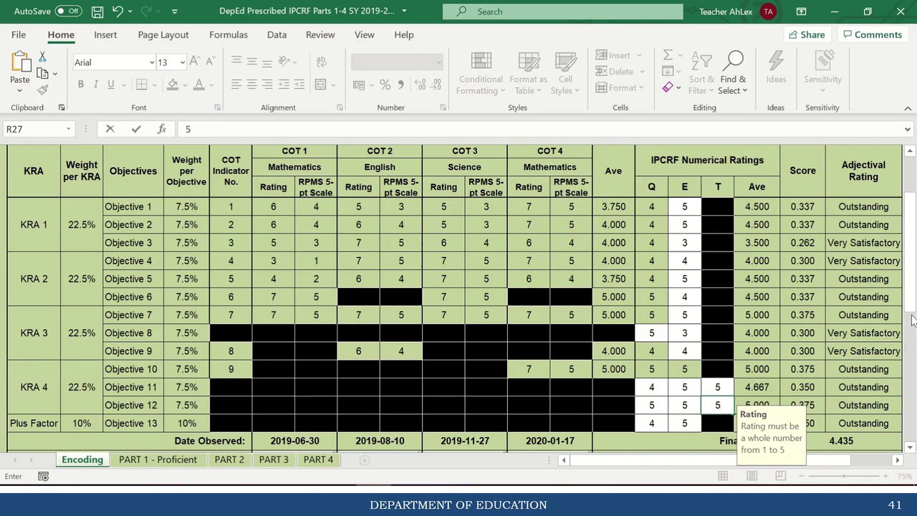
left_click_drag(912, 287, 911, 285)
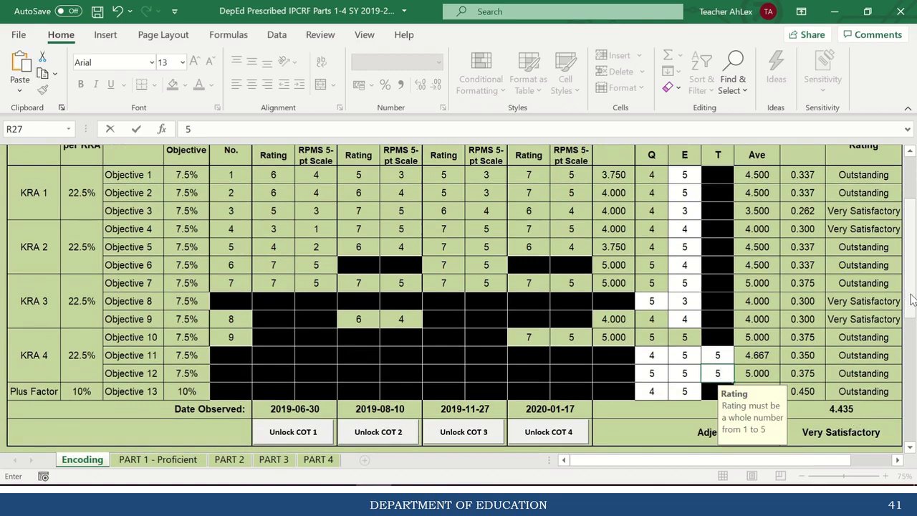
Check the Date of Review entry, then select the Approving Authority name cell J34.
left_click_drag(911, 294, 911, 335)
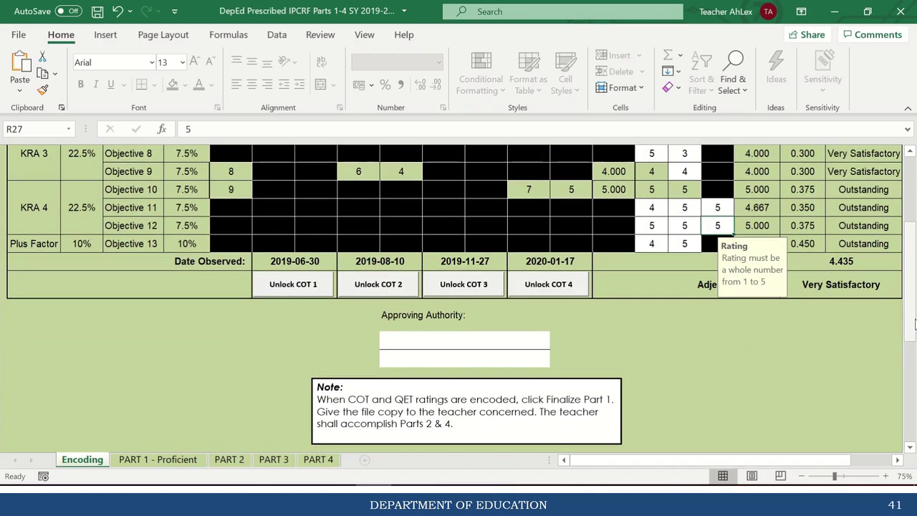
left_click_drag(914, 324, 900, 265)
left_click(424, 189)
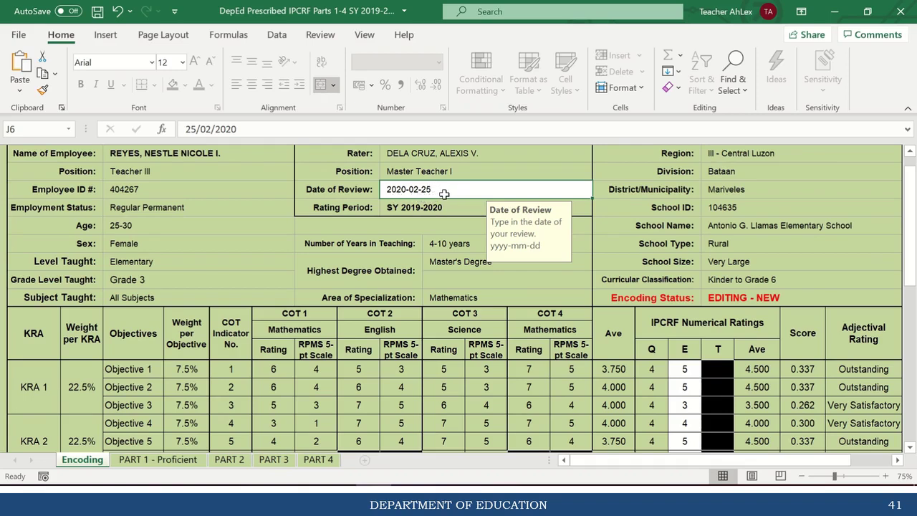
left_click_drag(910, 227, 914, 297)
left_click(449, 250)
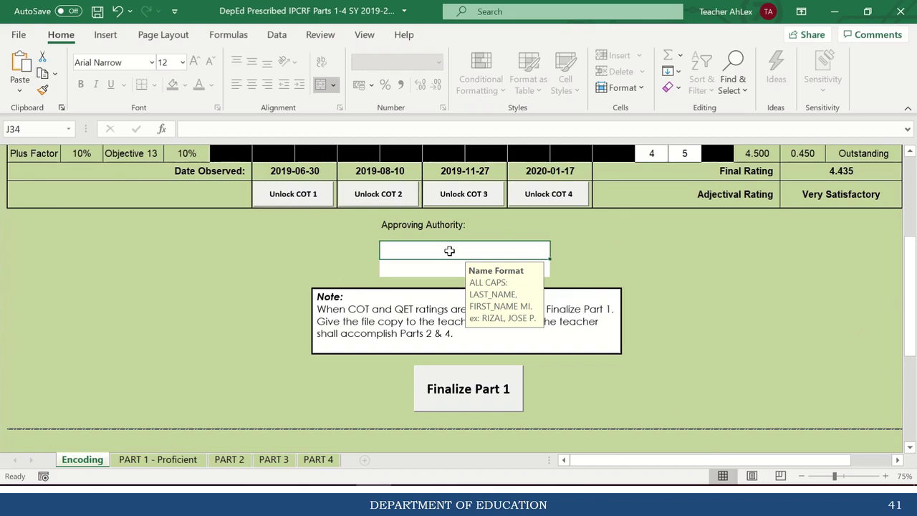
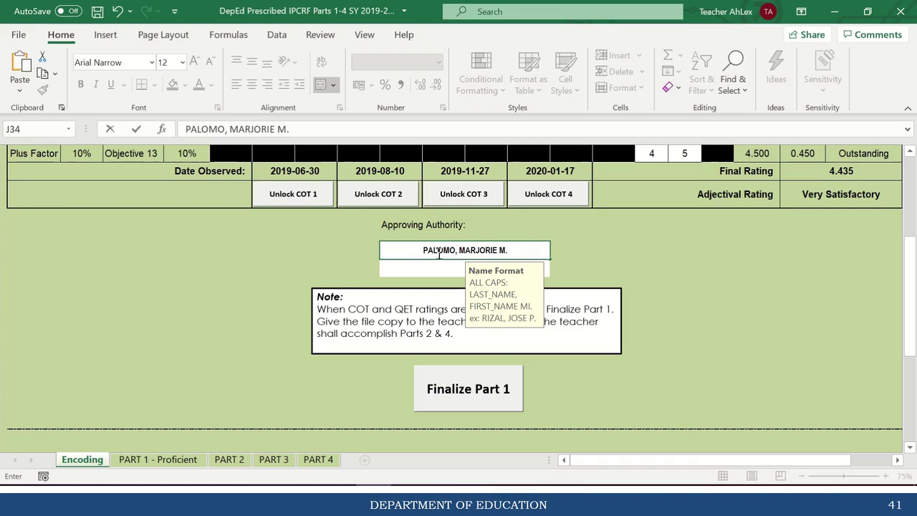
Enter the approving authority's full name in J34 and set the J35 position to Principal III.
key("Return")
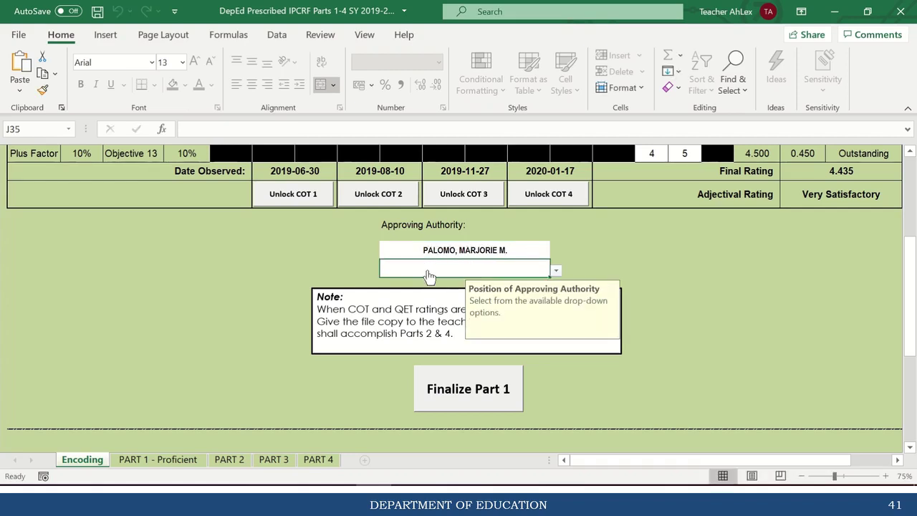
left_click(556, 270)
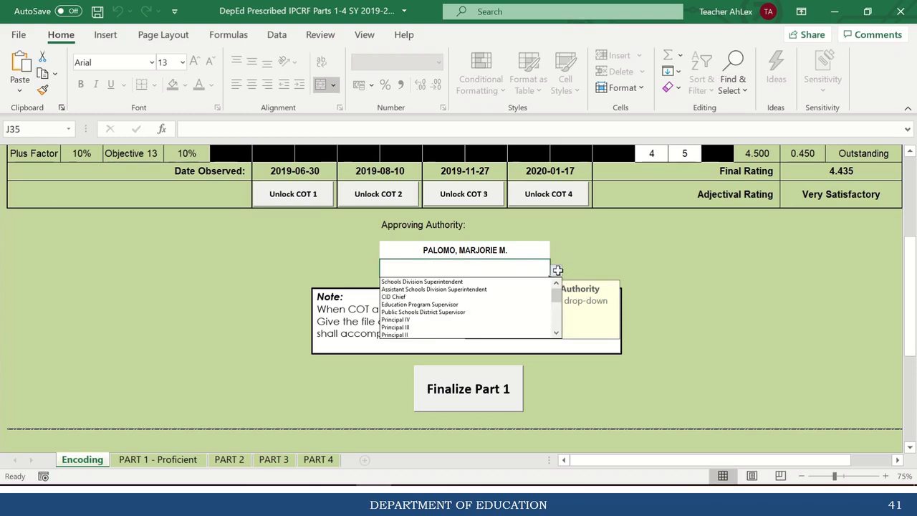
left_click(455, 327)
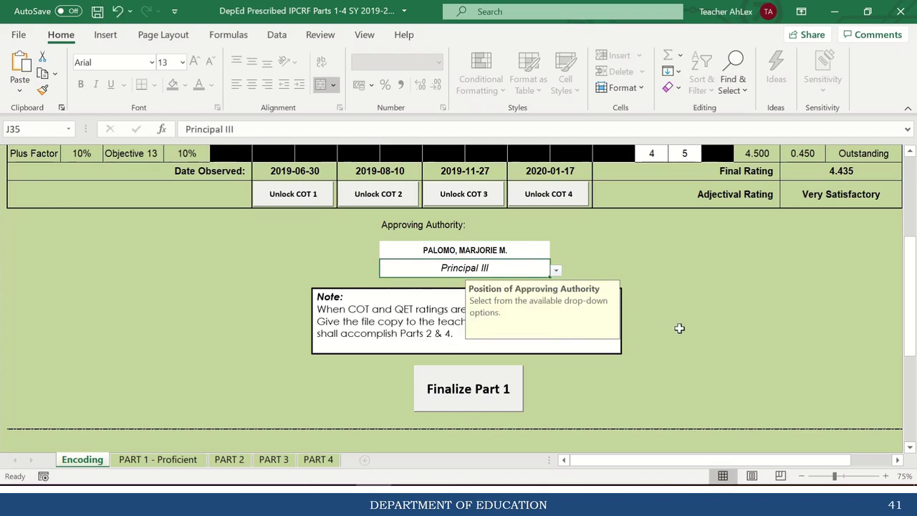
left_click_drag(909, 278, 912, 286)
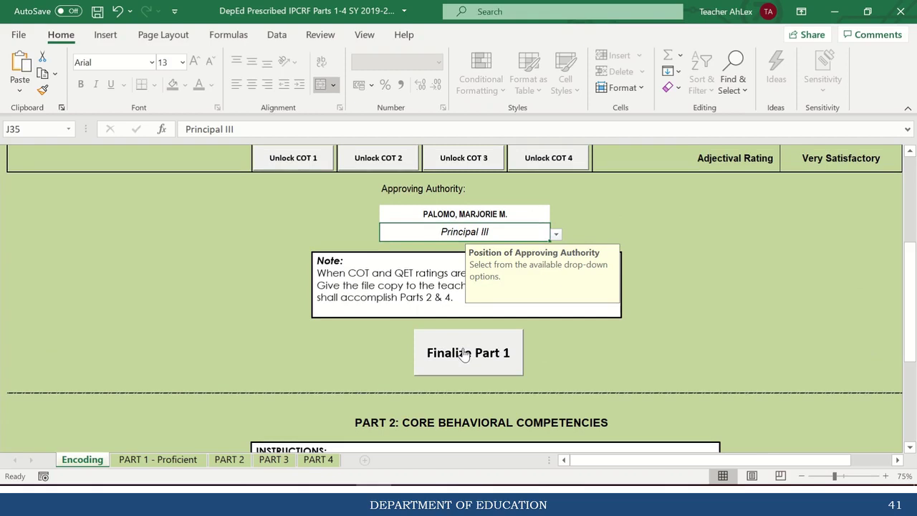
Finalize Part 1 of the encoding sheet by submitting the rater's password.
left_click(464, 354)
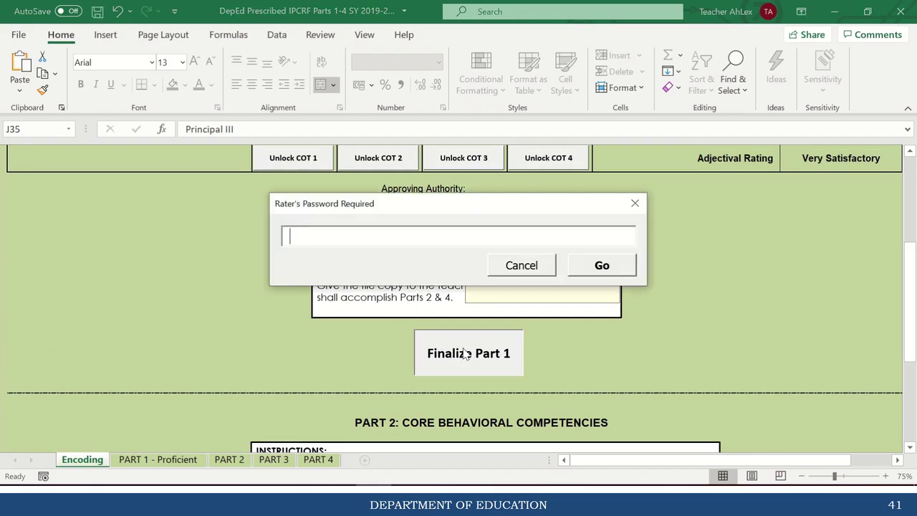
type("******")
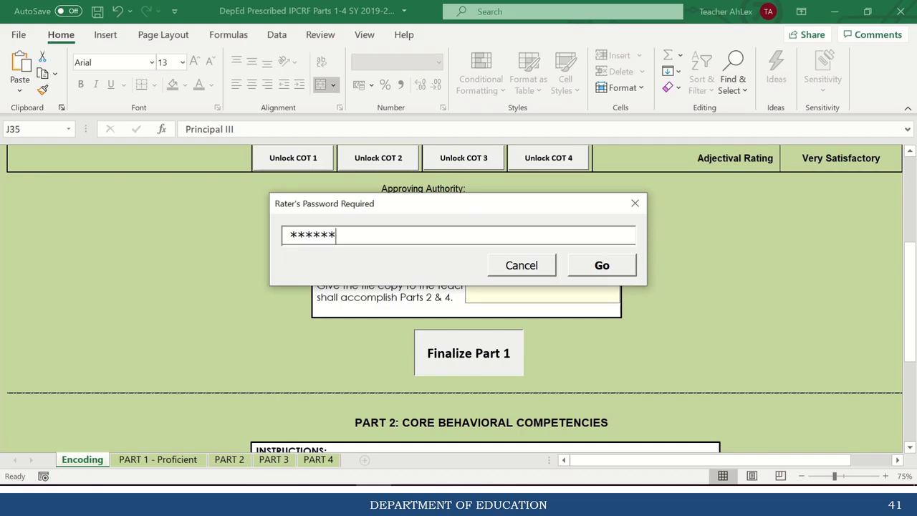
left_click(617, 266)
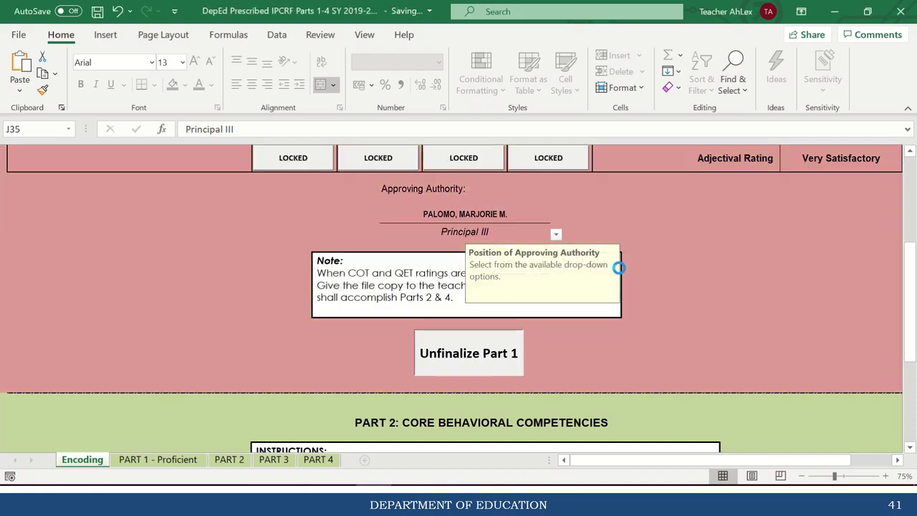